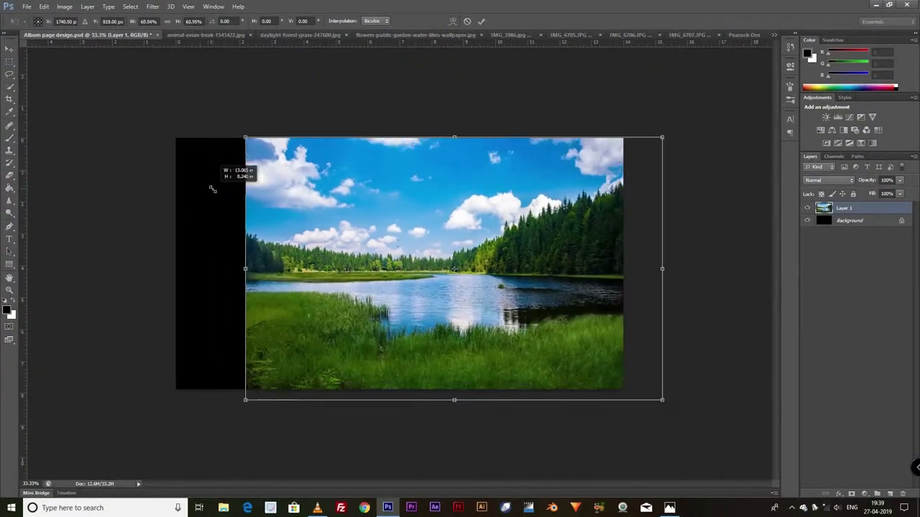
Free Transform the lake photo to fill the album canvas, nudging it down slightly, and commit
drag(113, 53, 176, 133)
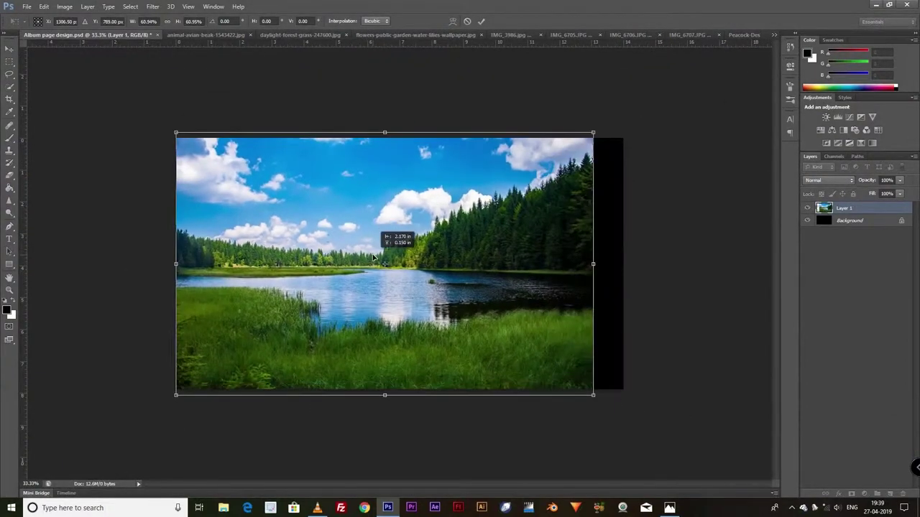
drag(592, 133, 622, 108)
drag(496, 234, 501, 251)
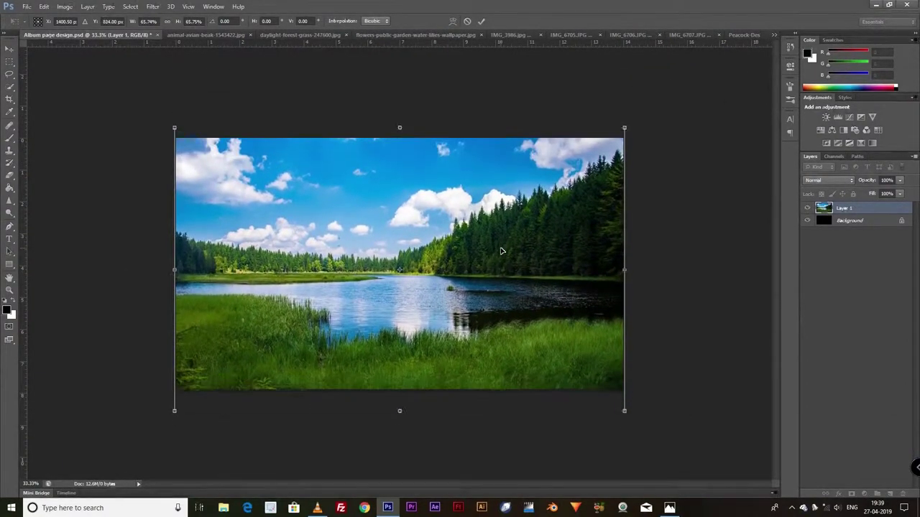
key(Return)
Add a Levels layer with Auto correction using Find Dark & Light Colors
click(831, 124)
alt+click(755, 109)
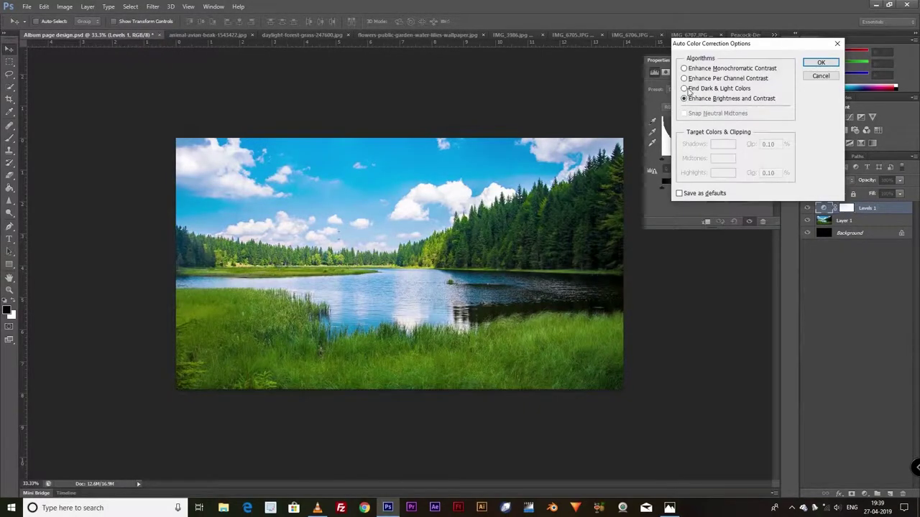
click(687, 89)
click(820, 63)
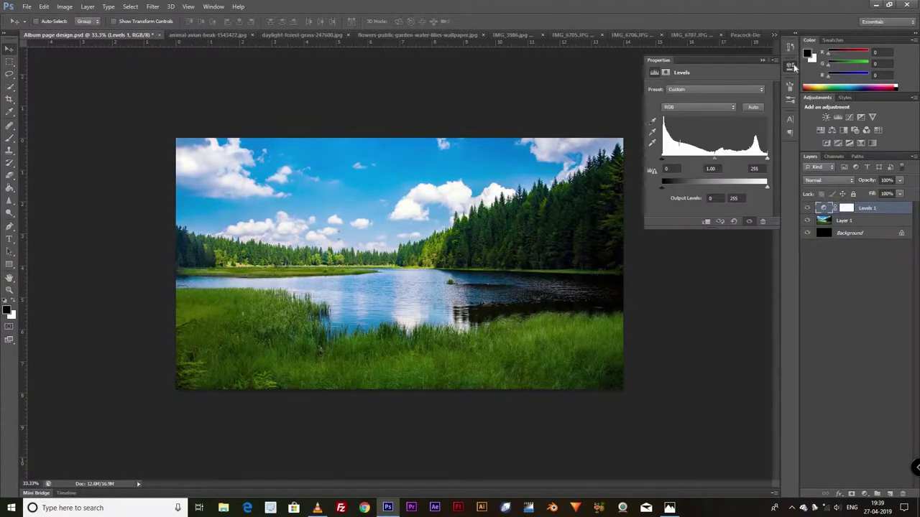
Add a Hue/Saturation layer with Lightness +6 and Cyans saturation +11
click(831, 130)
drag(708, 164, 707, 128)
click(718, 102)
click(688, 141)
Merge the photo and adjustment layers into one, then add and delete an auto Curves layer
shift+click(823, 234)
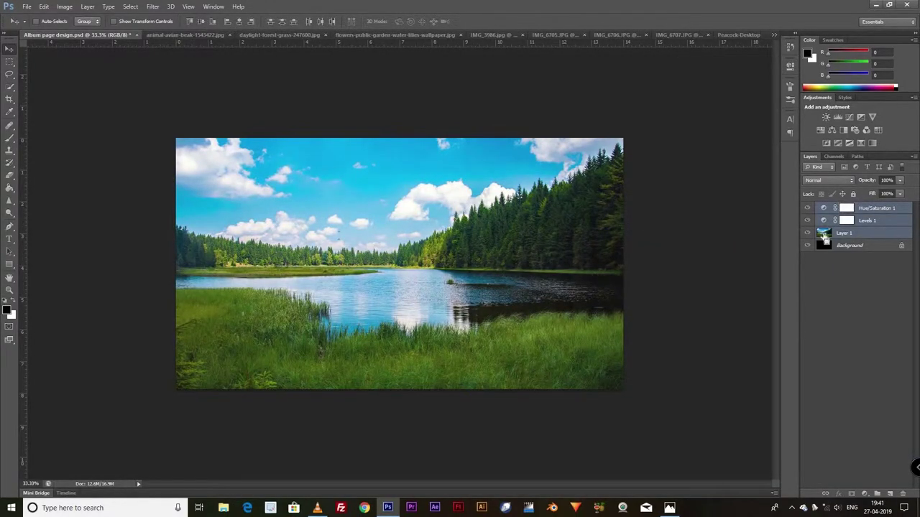
key(ctrl+e)
click(838, 117)
alt+click(757, 102)
click(686, 92)
key(Return)
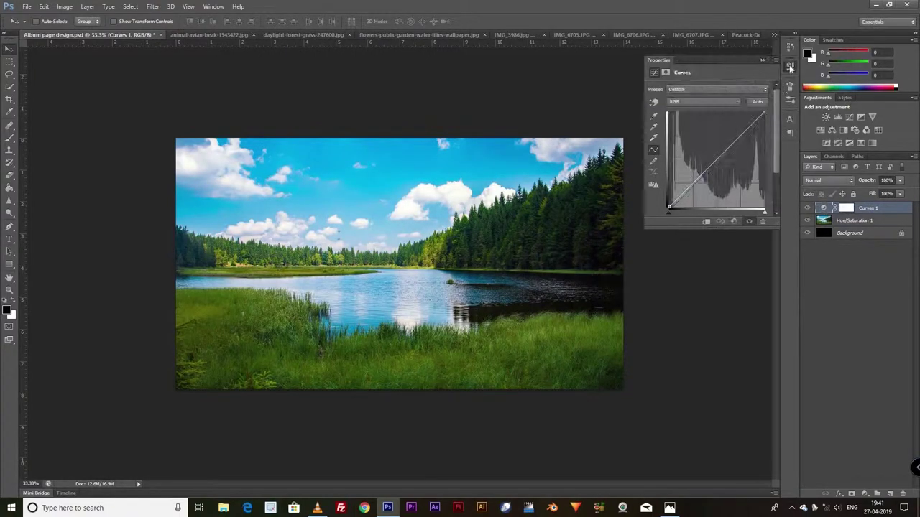
click(791, 68)
key(Delete)
key(ctrl+plus)
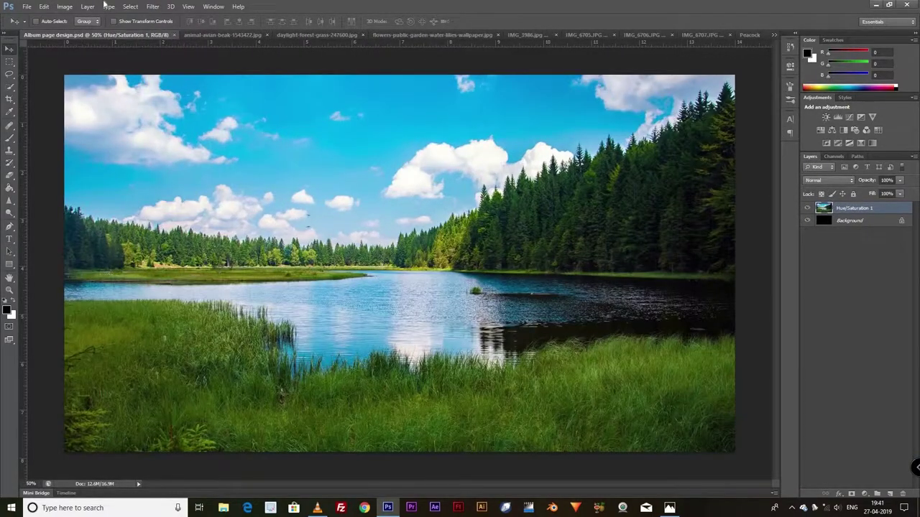
Select the sky with Select > Color Range, adding extra sampled sky colours
click(130, 6)
click(144, 92)
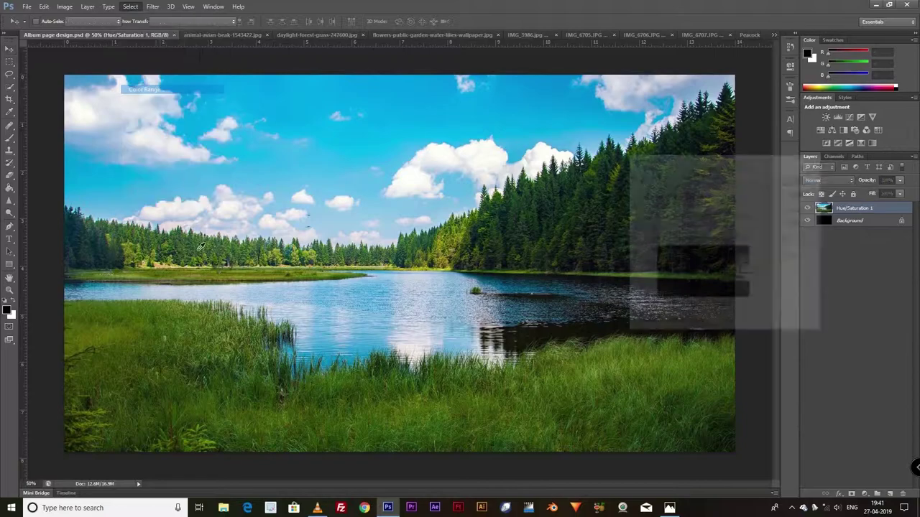
click(802, 240)
click(249, 247)
drag(689, 160, 690, 183)
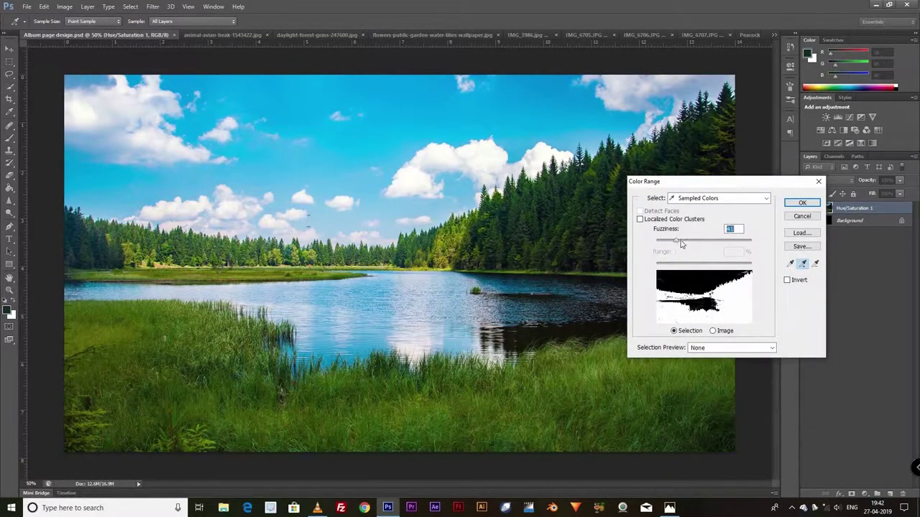
click(802, 203)
Remove the shoreline with Lasso, then Refine Edge to output a new layer with mask
click(10, 75)
drag(298, 270, 410, 356)
key(w)
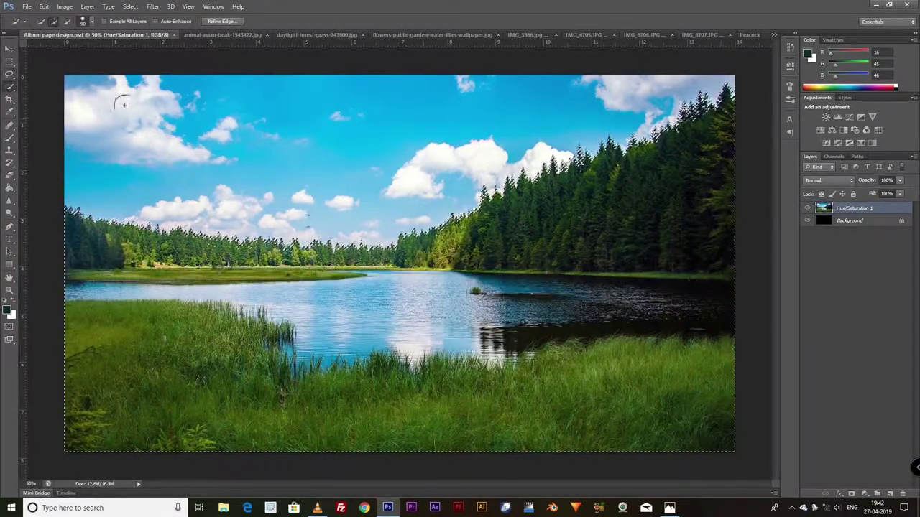
key(bracketleft)
key(bracketleft)
key(bracketleft)
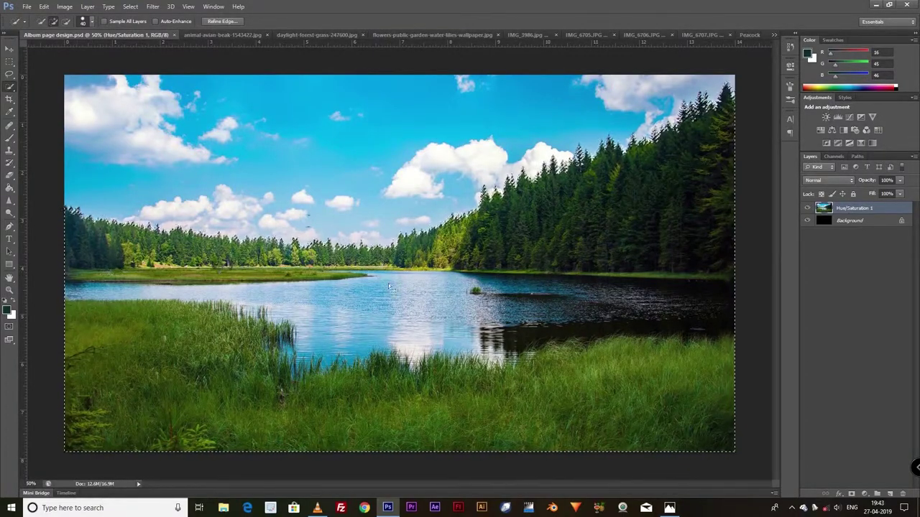
right_click(391, 283)
click(421, 320)
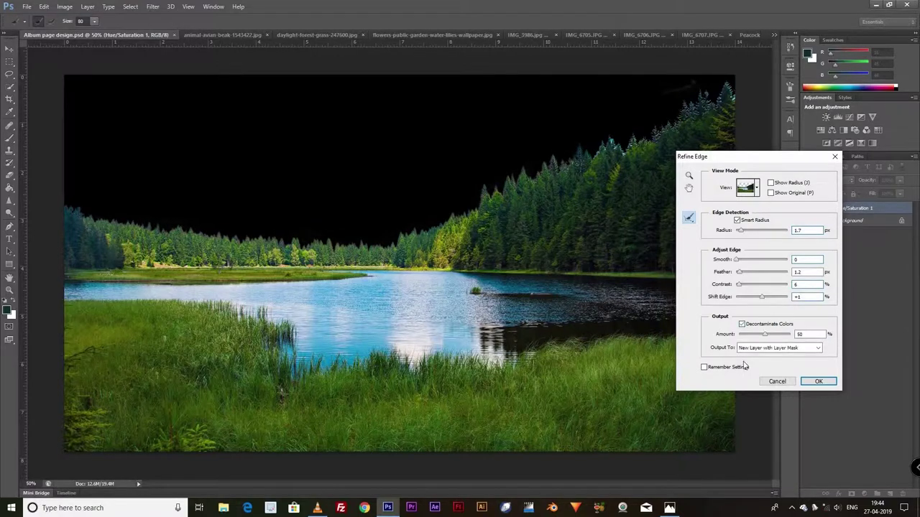
key(Return)
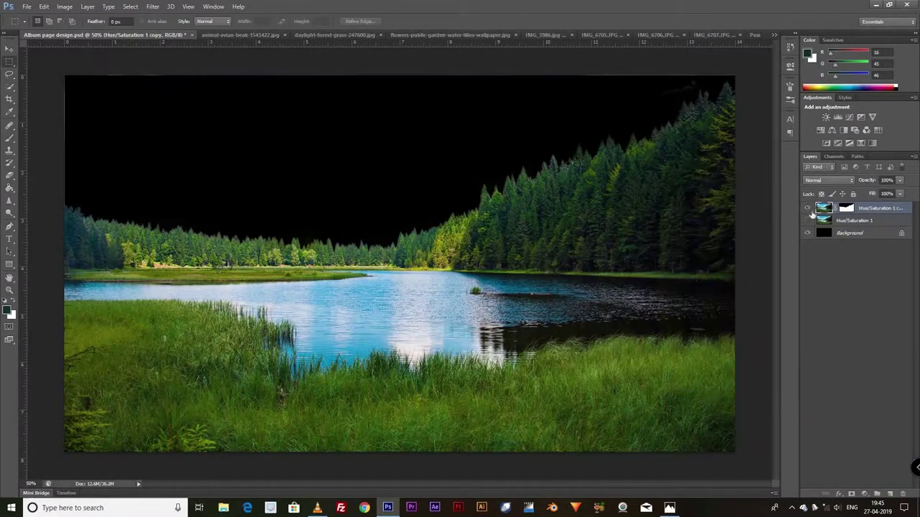
Set the brush size to 80, zoom on the tree line, and refine the mask as a new layer
right_click(156, 134)
key(Return)
key(z)
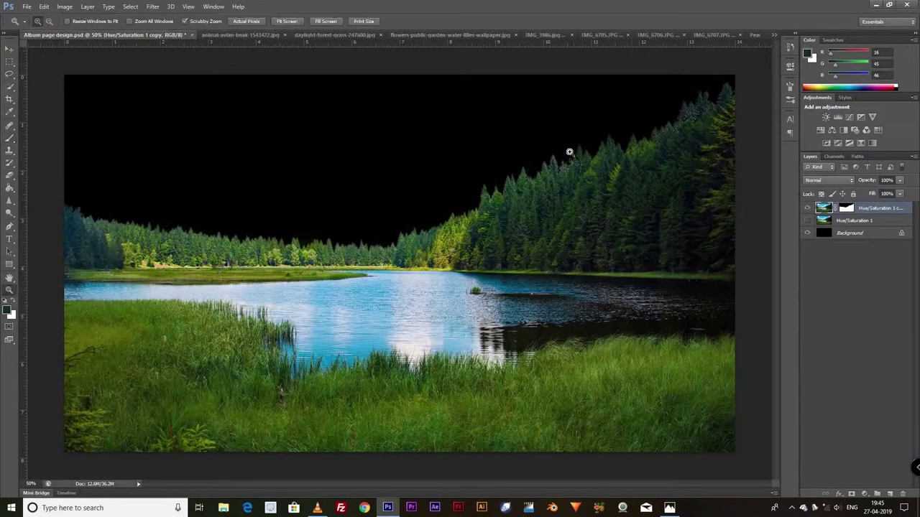
drag(568, 150, 624, 191)
key(alt+ctrl+r)
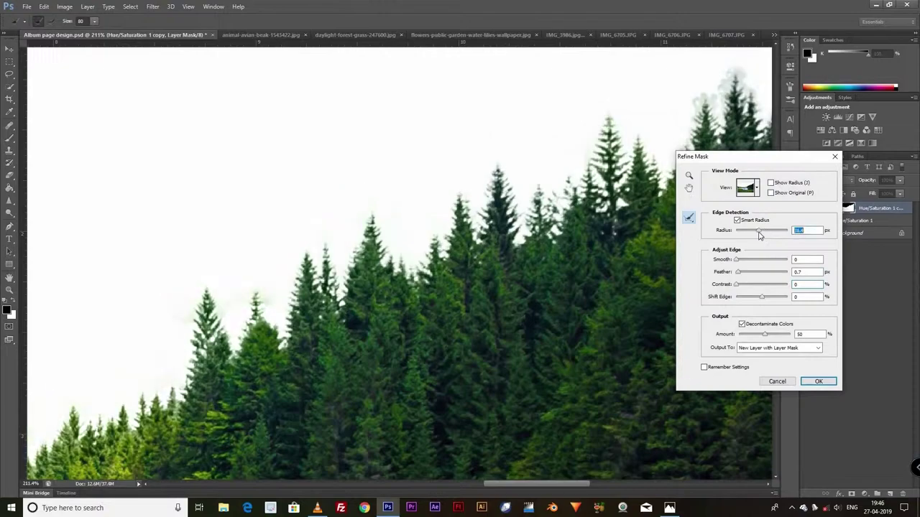
click(817, 381)
Compare the copy layers' tree edges, remove the extra copy, and apply the layer mask
click(807, 221)
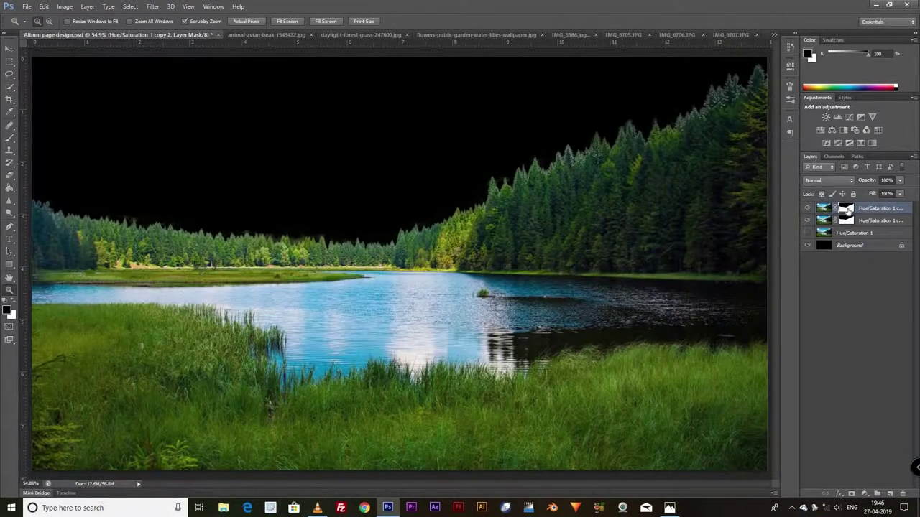
click(846, 221)
key(b)
key(alt+bracketright)
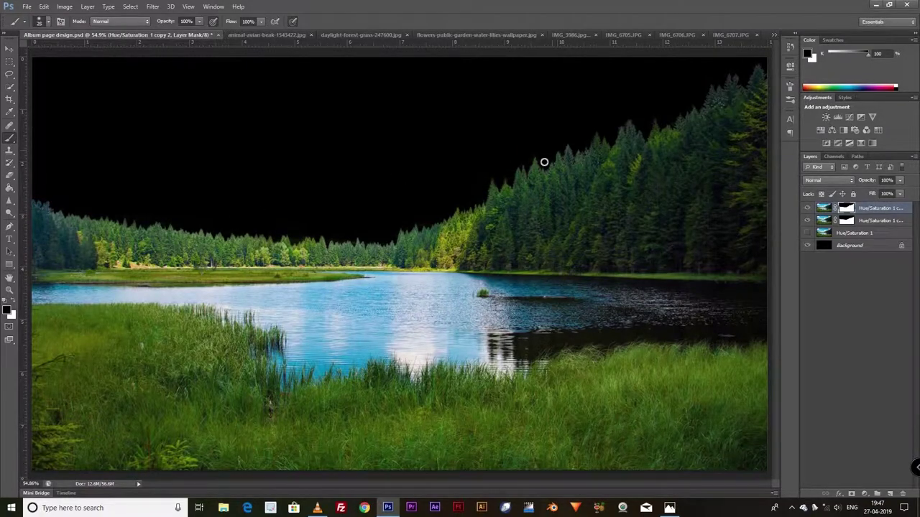
key(ctrl+e)
right_click(845, 208)
click(847, 248)
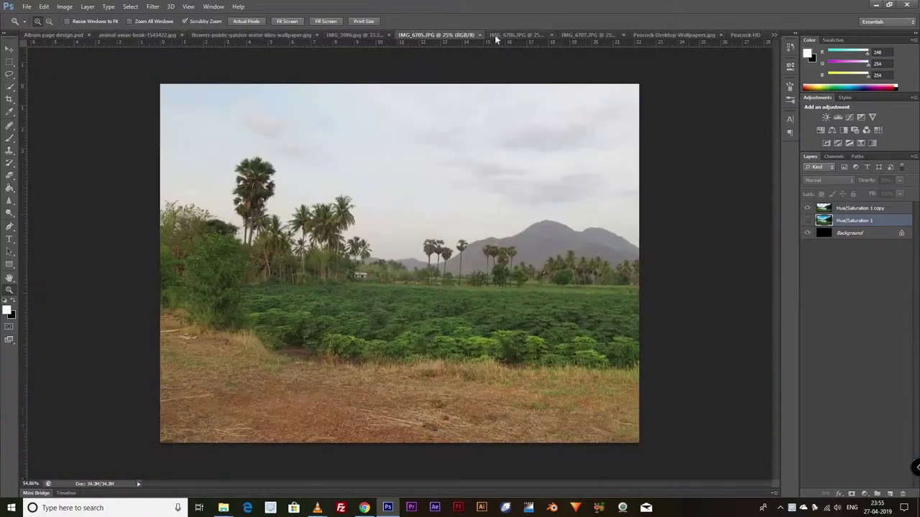
click(494, 35)
Drag the IMG_6705 field photo into the album page and scale it into position
drag(51, 37, 494, 269)
key(ctrl+t)
key(ctrl+minus)
key(ctrl+minus)
key(ctrl+minus)
drag(513, 216, 518, 205)
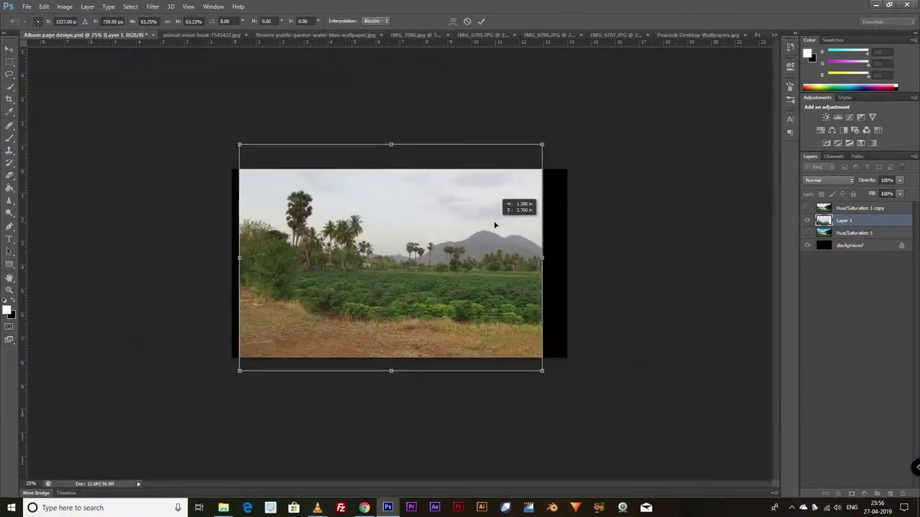
key(Return)
Lasso and delete the lower field, enlarge the mountain patch, and zoom to 100%
key(l)
key(Delete)
mouse_move(370, 172)
mouse_down()
mouse_move(378, 281)
mouse_move(374, 151)
mouse_move(225, 148)
mouse_up()
key(ctrl+t)
key(ctrl+plus)
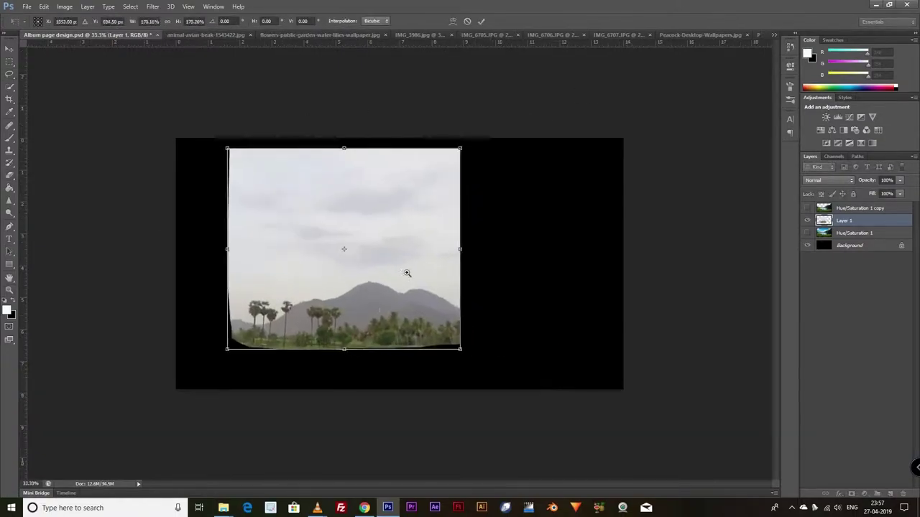
key(Return)
key(ctrl+plus)
key(ctrl+plus)
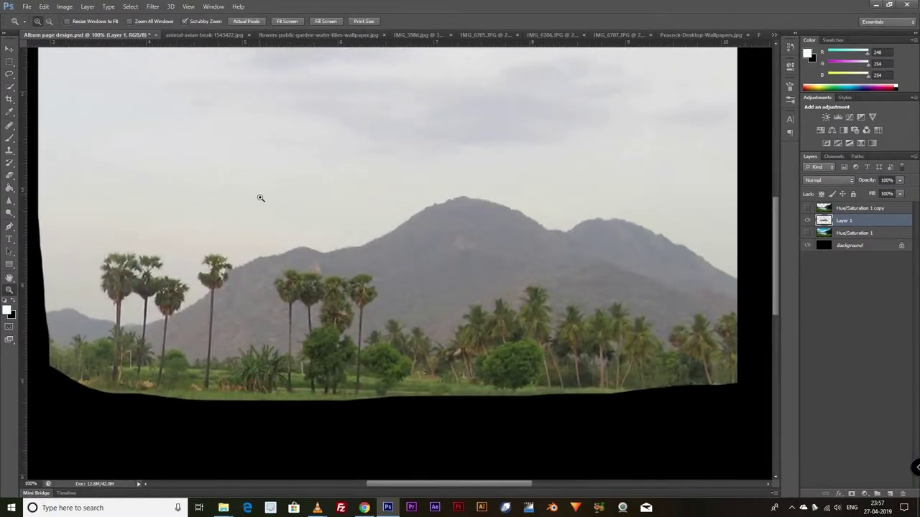
right_click(11, 130)
Duplicate the mountain layer and Content-Aware Move the tall palms and a palm crown
click(51, 155)
key(ctrl+j)
drag(273, 266, 352, 356)
drag(345, 309, 301, 346)
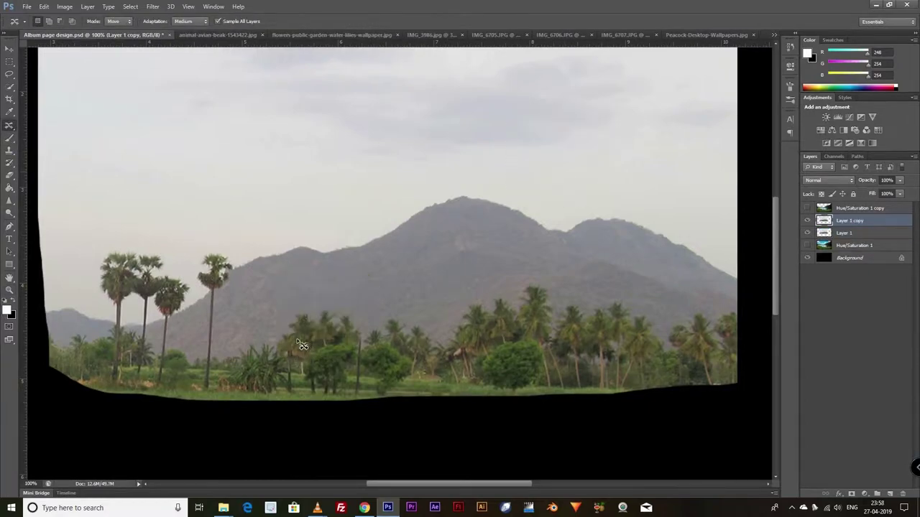
drag(376, 324, 288, 204)
key(Escape)
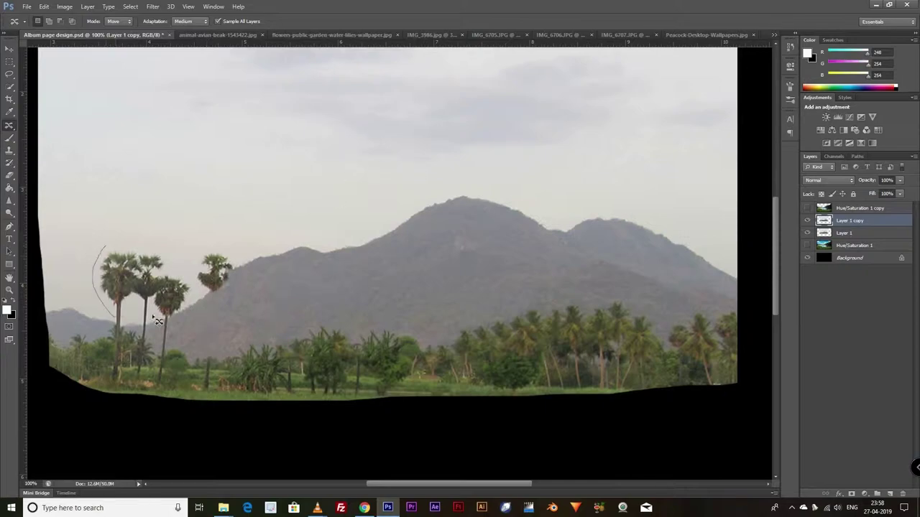
drag(157, 320, 105, 248)
drag(136, 284, 175, 164)
key(z)
click(128, 330)
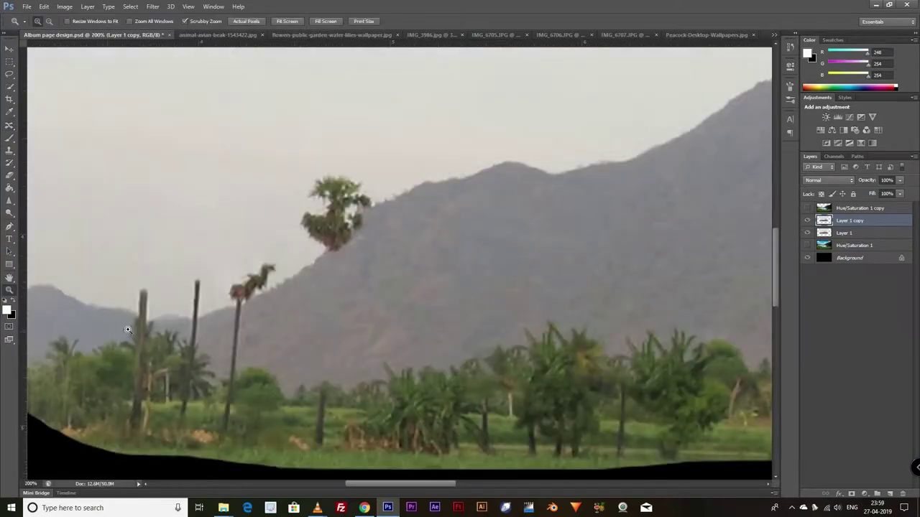
Clone Stamp sky over the pole and palm crowns, and mountain texture over the bottom trees
key(s)
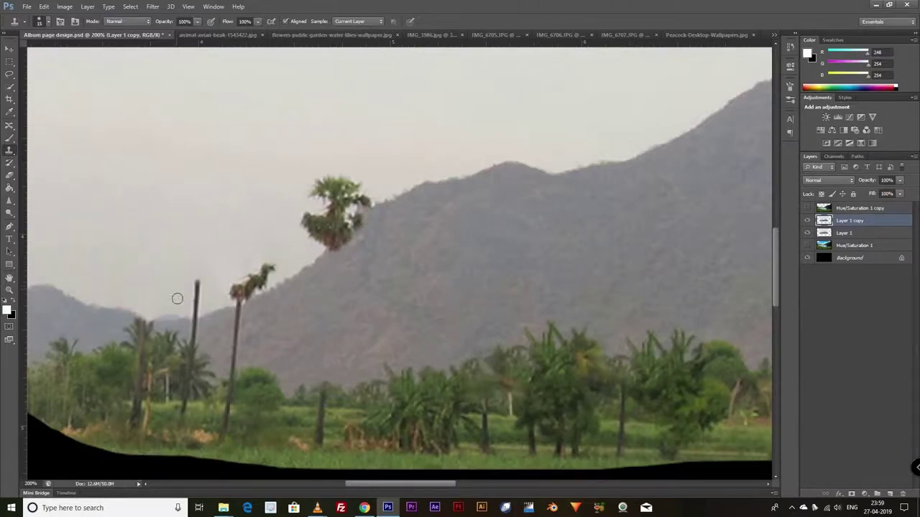
drag(177, 298, 212, 293)
mouse_move(309, 220)
mouse_down()
mouse_move(359, 191)
mouse_move(287, 199)
mouse_move(310, 204)
mouse_up()
scroll(338, 187, up, 2)
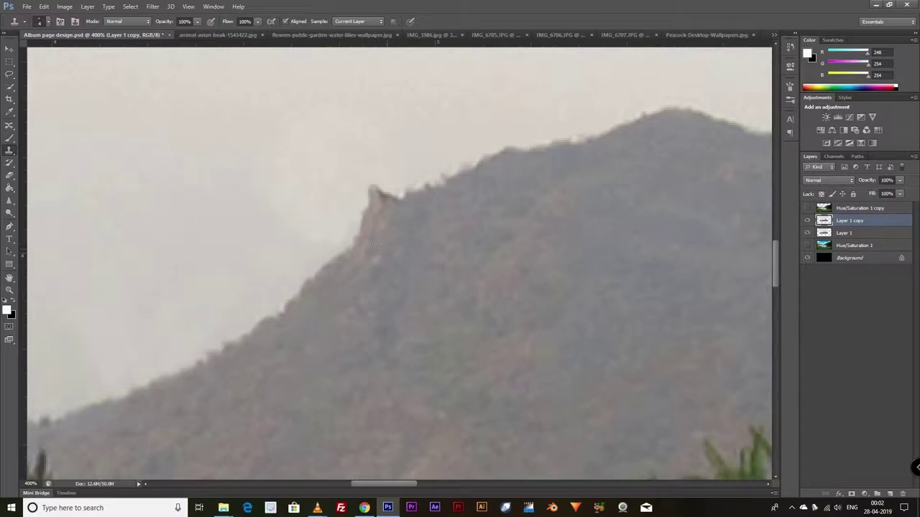
key(ctrl+minus)
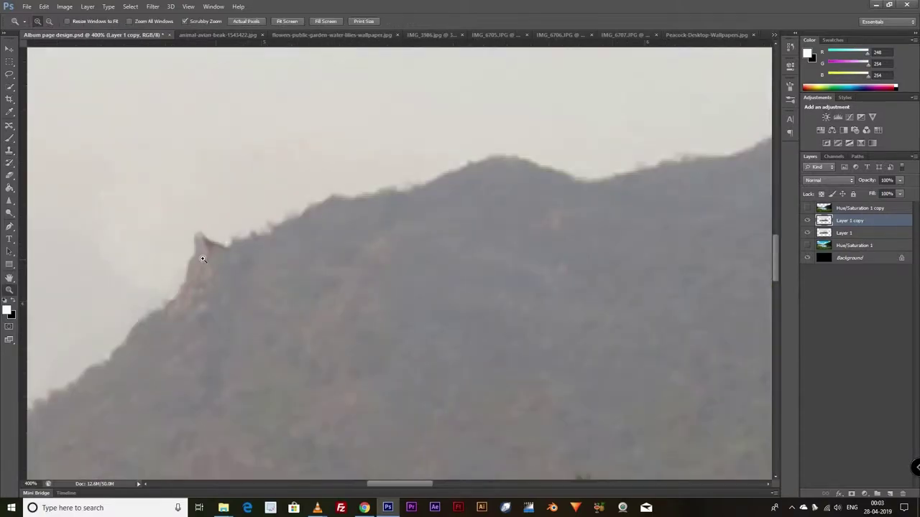
key(ctrl+0)
key(bracketright)
key(bracketright)
key(bracketright)
drag(511, 278, 391, 298)
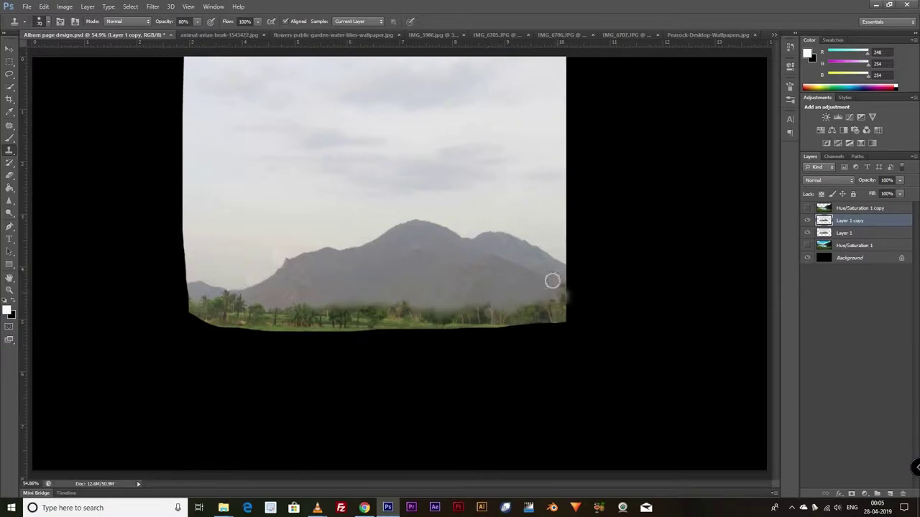
mouse_move(554, 302)
mouse_down()
mouse_move(421, 319)
mouse_move(334, 312)
mouse_move(359, 328)
mouse_up()
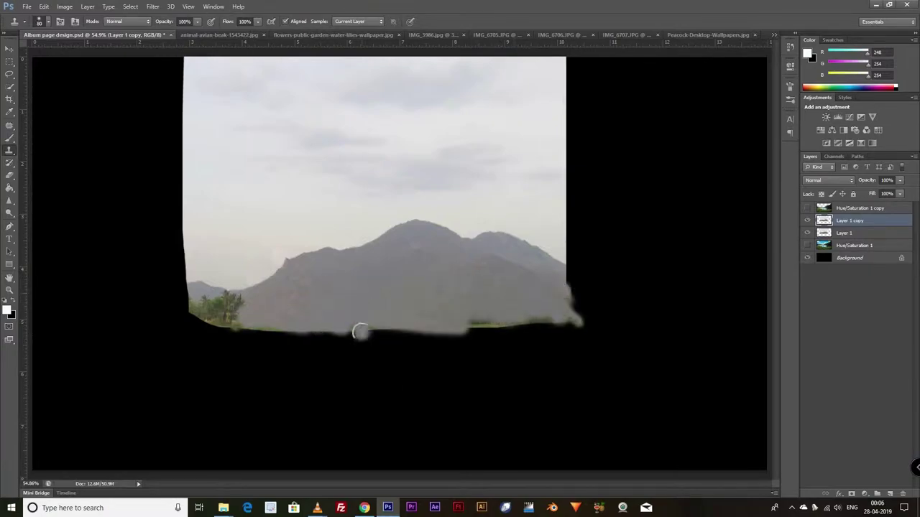
Merge the copy into Layer 1, keep a marqueed rectangle, delete everything outside, and deselect
key(ctrl+e)
key(m)
drag(243, 327, 749, 101)
key(ctrl+shift+i)
key(Delete)
key(ctrl+d)
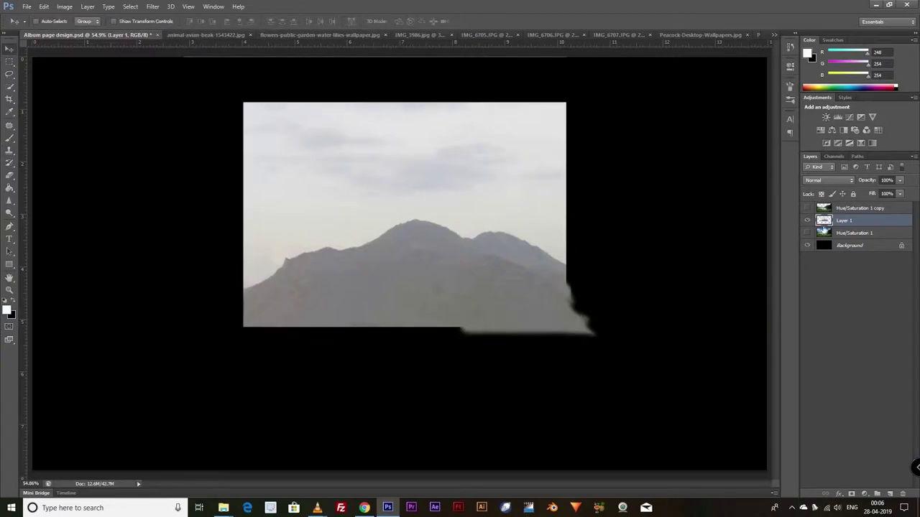
Move and enlarge the mountain layer upward so it sits behind the lake's forest
click(807, 232)
click(807, 208)
click(806, 233)
drag(416, 234, 312, 189)
key(ctrl+minus)
key(ctrl+t)
mouse_move(347, 228)
mouse_down()
mouse_move(360, 147)
mouse_move(378, 153)
mouse_up()
key(Return)
drag(320, 198, 399, 264)
Bring in the IMG_6706 mountain photo as Layer 2, shrink it, and move it to the top
click(501, 34)
key(ctrl+minus)
key(ctrl+t)
drag(212, 391, 277, 299)
key(Return)
key(ctrl+shift+bracketright)
Clone Stamp grey mountain over Layer 2's palm trees
scroll(189, 196, up, 5)
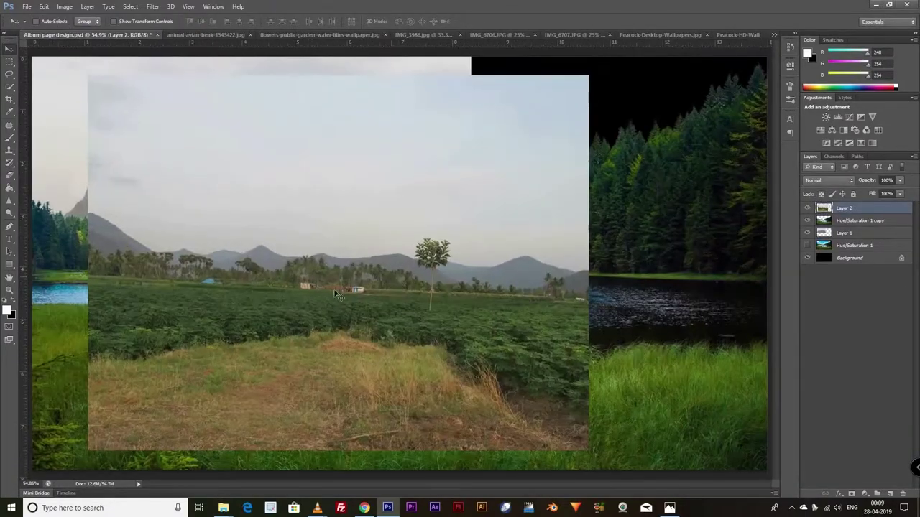
key(s)
scroll(189, 197, up, 4)
mouse_move(227, 189)
mouse_down()
mouse_move(186, 195)
mouse_move(216, 212)
mouse_up()
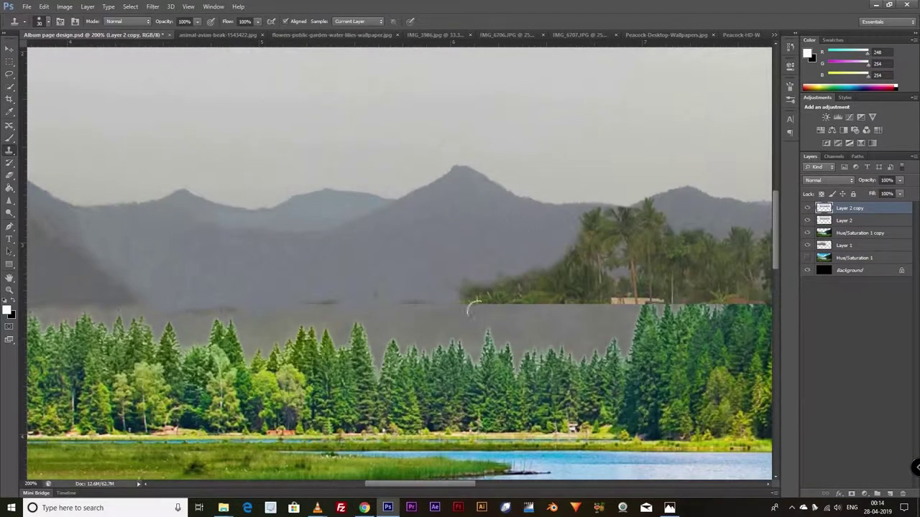
mouse_move(471, 308)
mouse_down()
mouse_move(610, 256)
mouse_move(643, 261)
mouse_move(581, 240)
mouse_move(543, 245)
mouse_up()
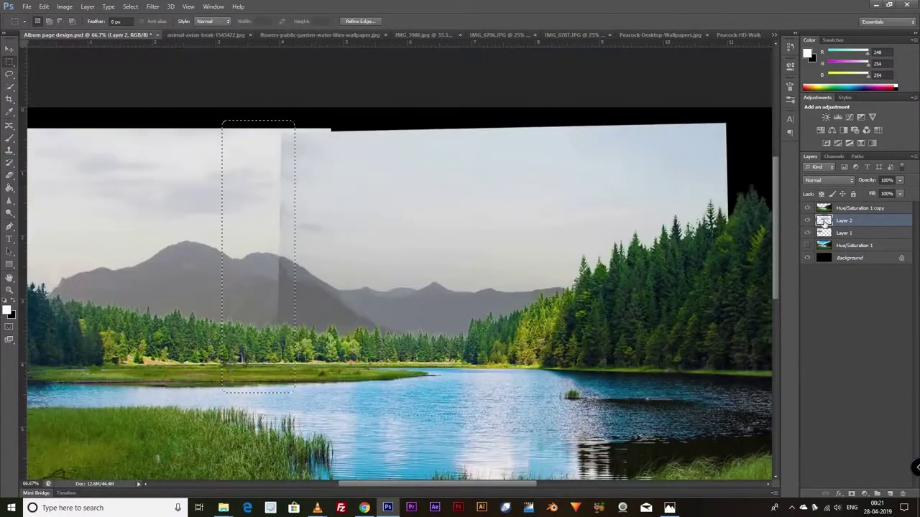
Clone sky into the black gap and over horizon trees with a smaller, lower-opacity brush
mouse_move(323, 248)
mouse_down()
mouse_move(273, 275)
mouse_move(439, 261)
mouse_up()
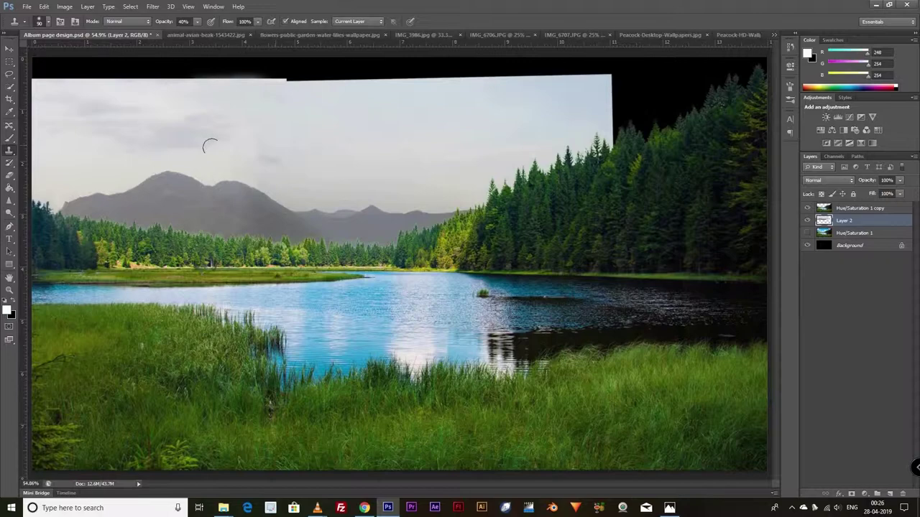
key(bracketleft)
key(bracketleft)
key(bracketleft)
key(2)
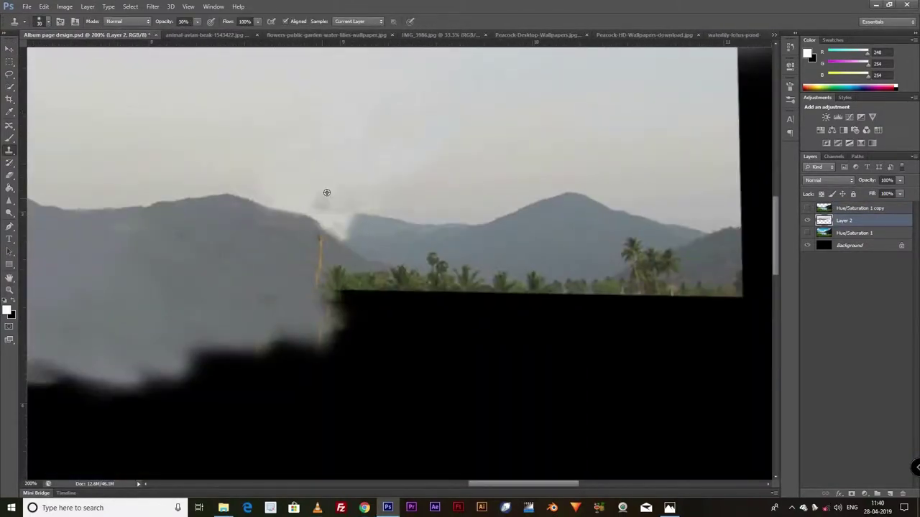
key(0)
drag(402, 267, 675, 253)
Paint out the orange pole, quick-select a ridge piece, and copy it to a new layer
right_click(575, 287)
key(Escape)
drag(564, 273, 318, 232)
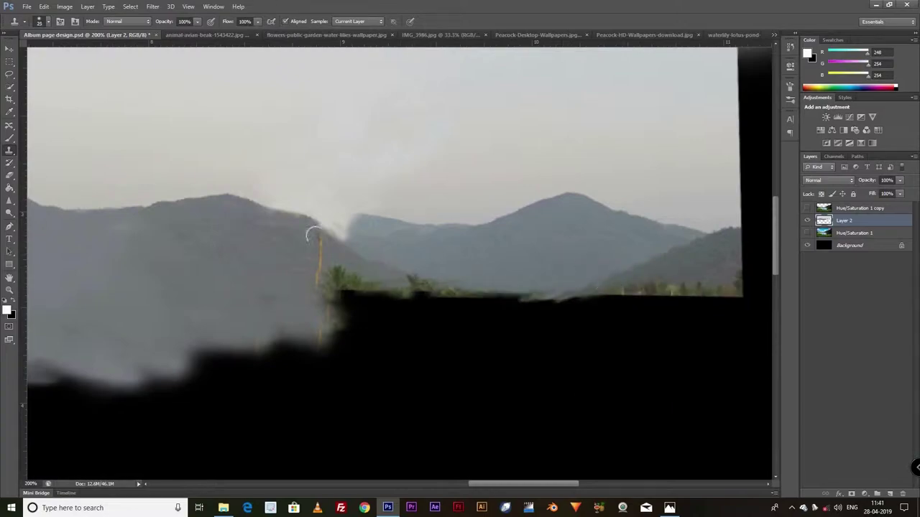
key(w)
key(ctrl+j)
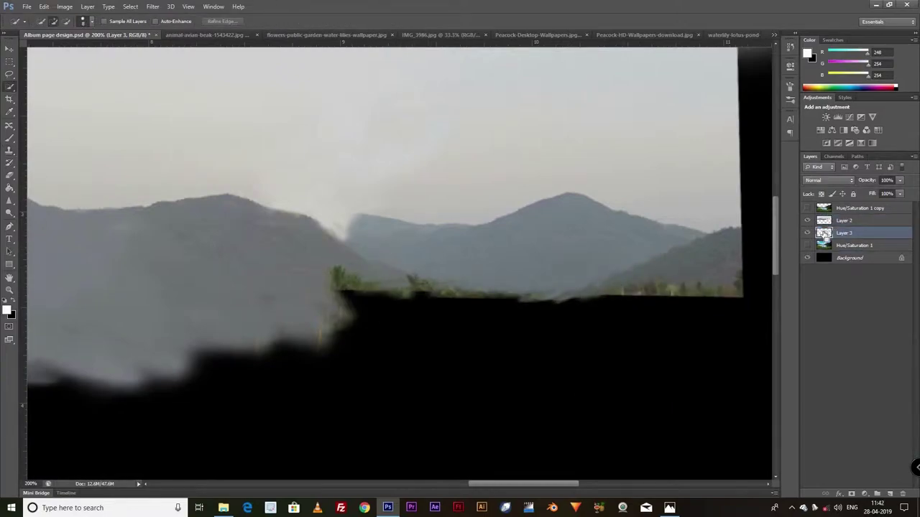
key(ctrl+0)
click(844, 220)
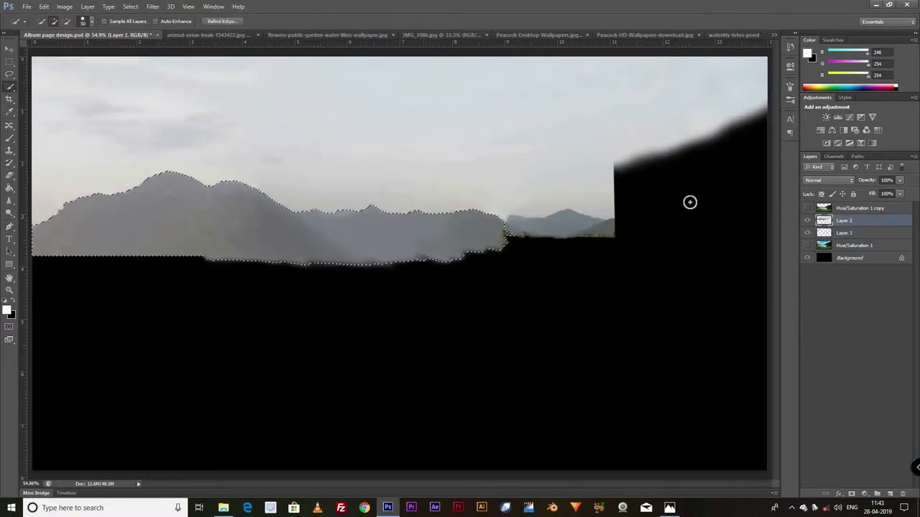
Copy a Layer 2 piece to Layer 3, rotate it, and shrink it behind the ridge
key(ctrl+j)
key(ctrl+t)
drag(60, 133, 62, 221)
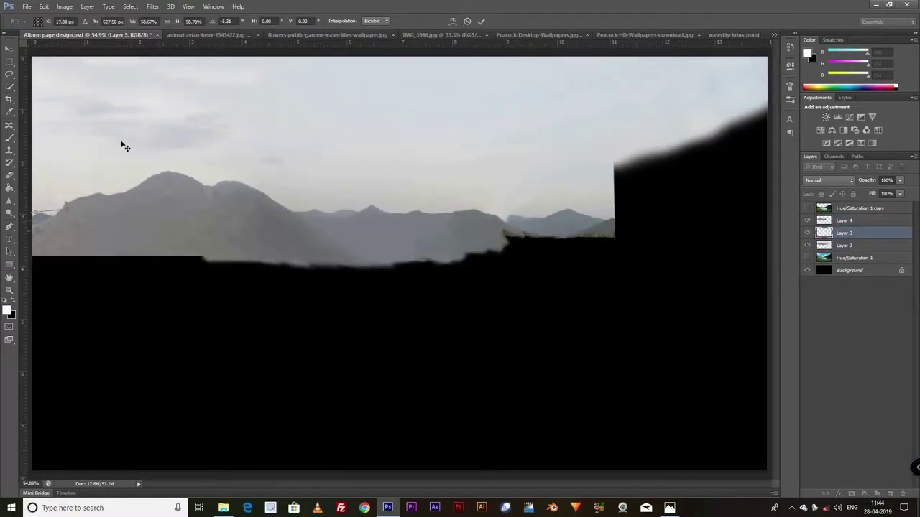
key(Return)
key(ctrl+plus)
key(ctrl+plus)
key(ctrl+plus)
key(s)
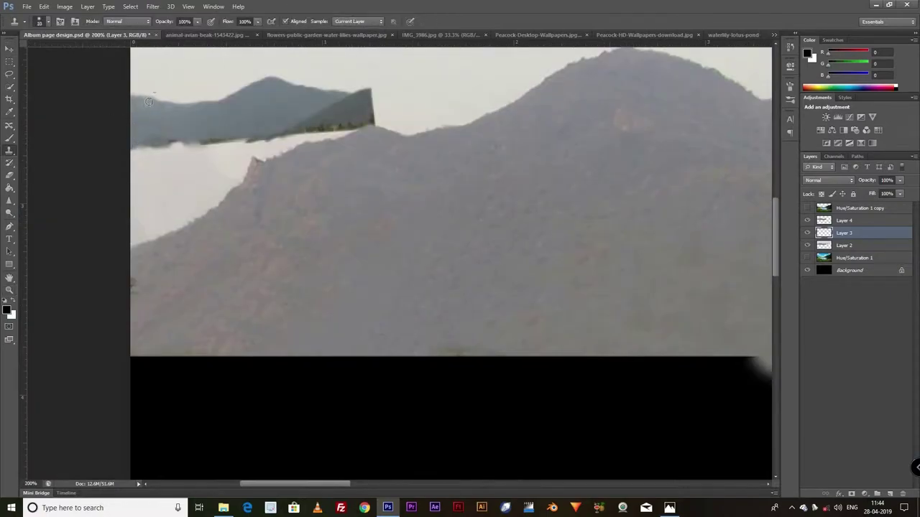
key(ctrl+t)
mouse_move(153, 89)
mouse_down()
mouse_move(208, 169)
mouse_move(172, 231)
mouse_up()
key(Return)
Tint the distant peak teal with a Hue/Saturation layer and a clipped Levels layer
click(832, 130)
drag(712, 123, 707, 125)
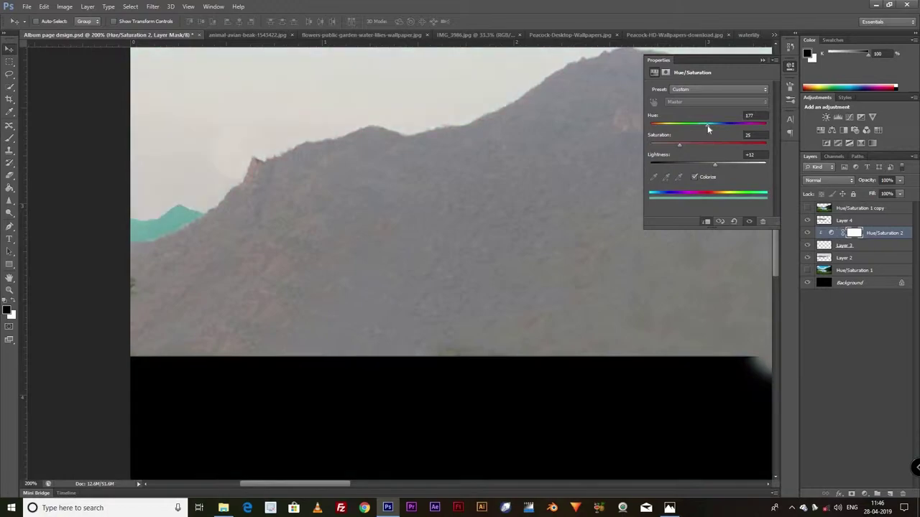
click(763, 59)
click(837, 116)
click(707, 222)
click(763, 59)
Lower the peak layer's Fill to 55% and nudge the distant peak into place
click(899, 193)
drag(899, 205, 885, 208)
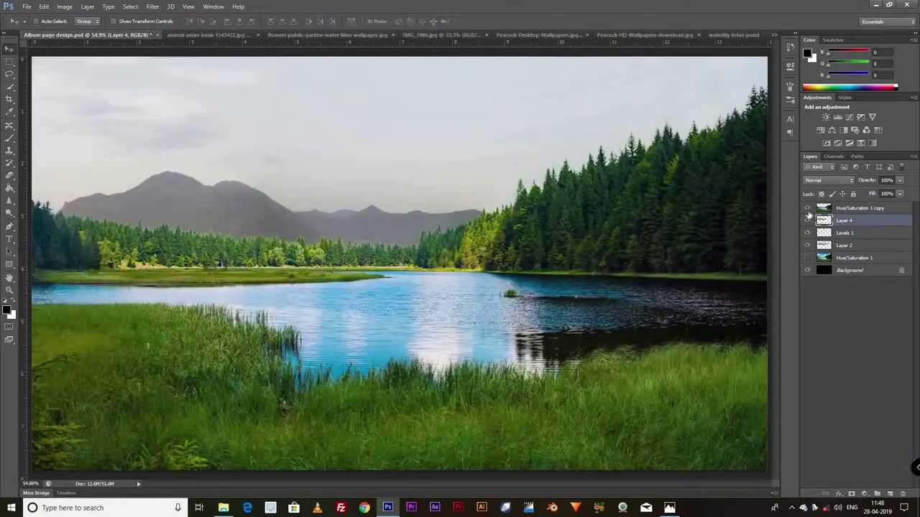
drag(78, 209, 58, 212)
key(s)
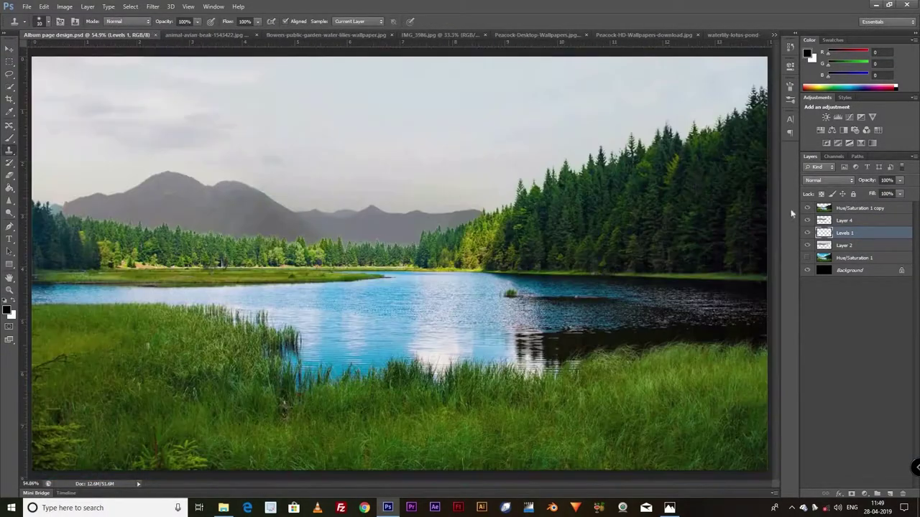
click(824, 223)
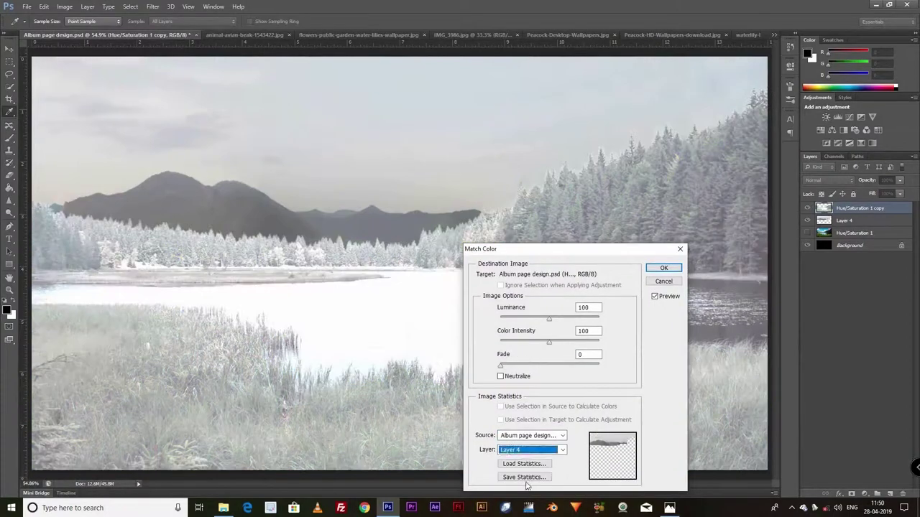
Adjust the fade and curves opacity, then undo the curves change
drag(530, 366, 589, 367)
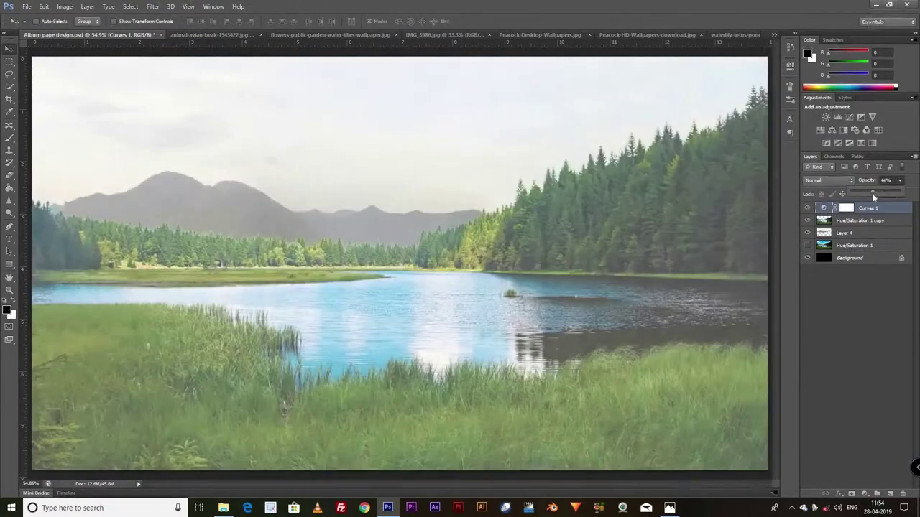
drag(874, 197, 879, 194)
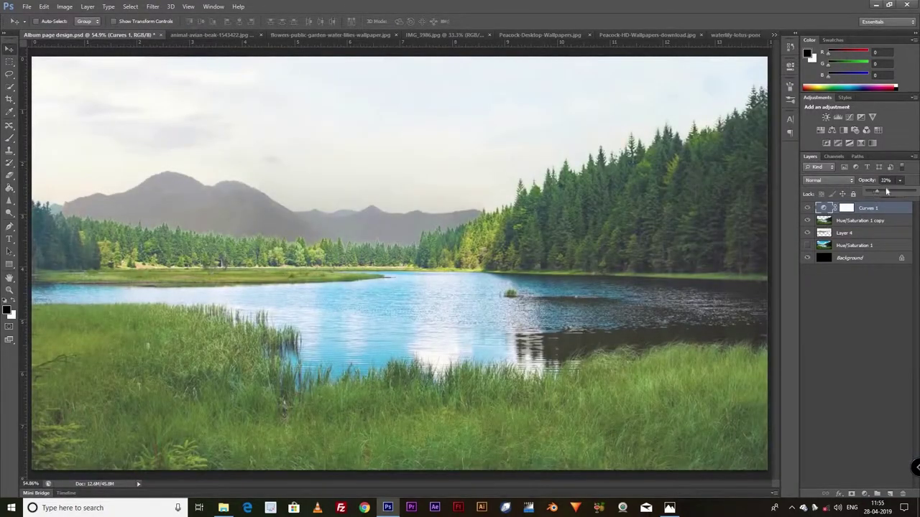
key(ctrl+alt+z)
key(ctrl+alt+z)
key(ctrl+alt+z)
key(ctrl+alt+z)
Add a Hue/Saturation layer clipped to Layer 4: saturation +3, lightness +36, Greens range
click(820, 129)
click(709, 125)
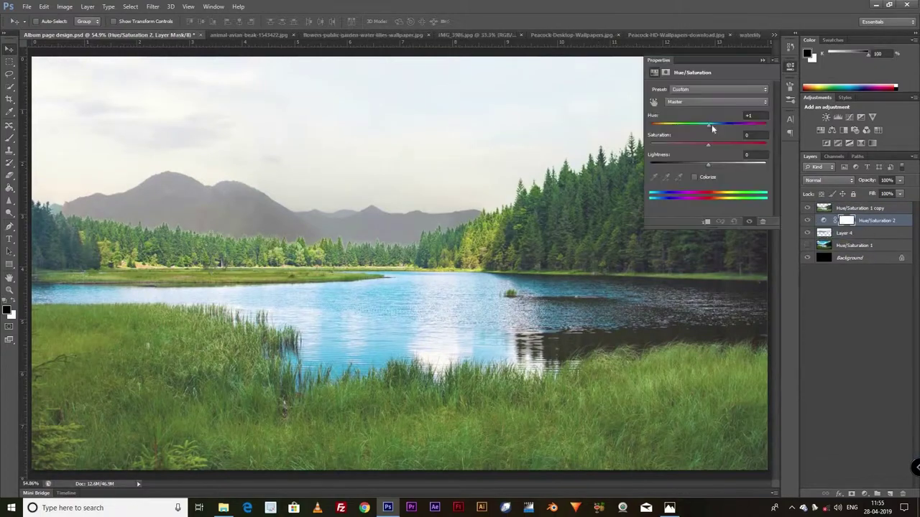
drag(724, 147, 715, 145)
drag(712, 164, 732, 172)
click(711, 102)
click(708, 141)
Add clipped Curves layers, pulling the top photo's green curve down for a magenta tint
click(849, 116)
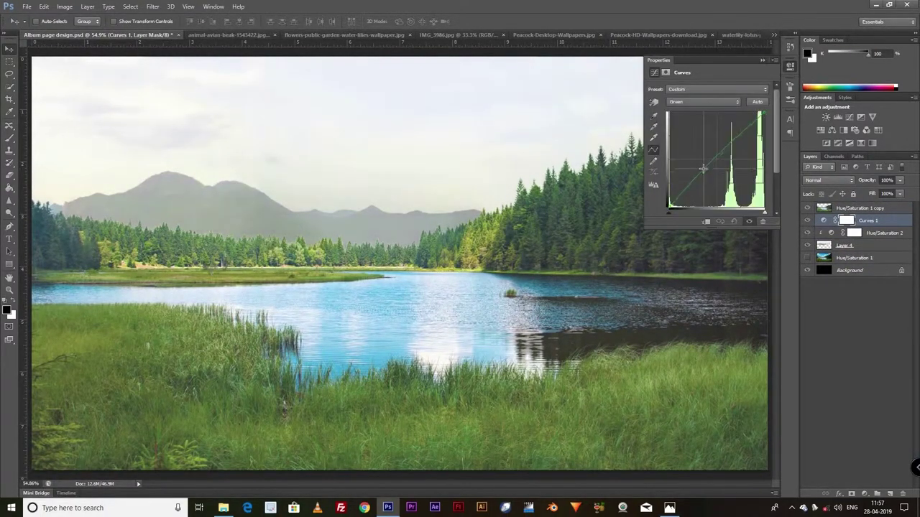
click(789, 65)
click(859, 208)
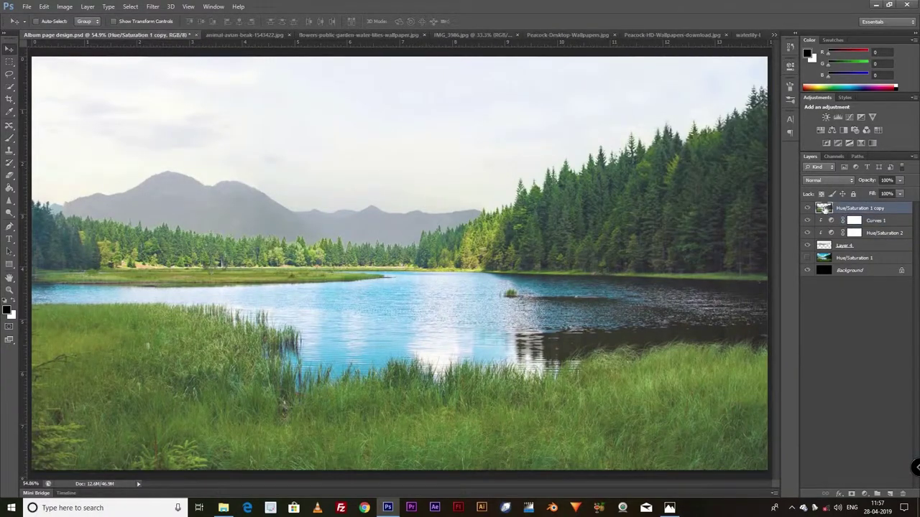
click(849, 116)
click(703, 101)
click(701, 127)
drag(701, 166, 696, 177)
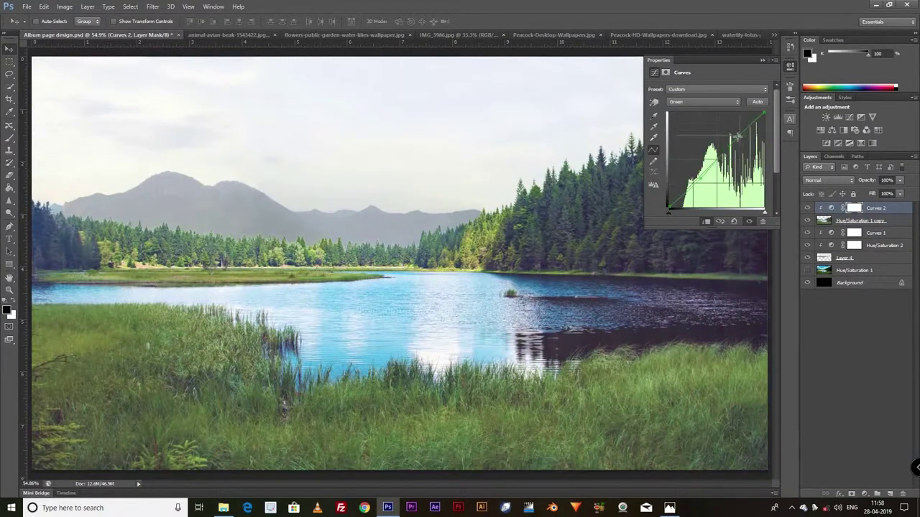
Bend the first curves' red channel to neutralise the purple mountains, then add Color Balance
double_click(832, 233)
key(alt+3)
drag(704, 168, 736, 142)
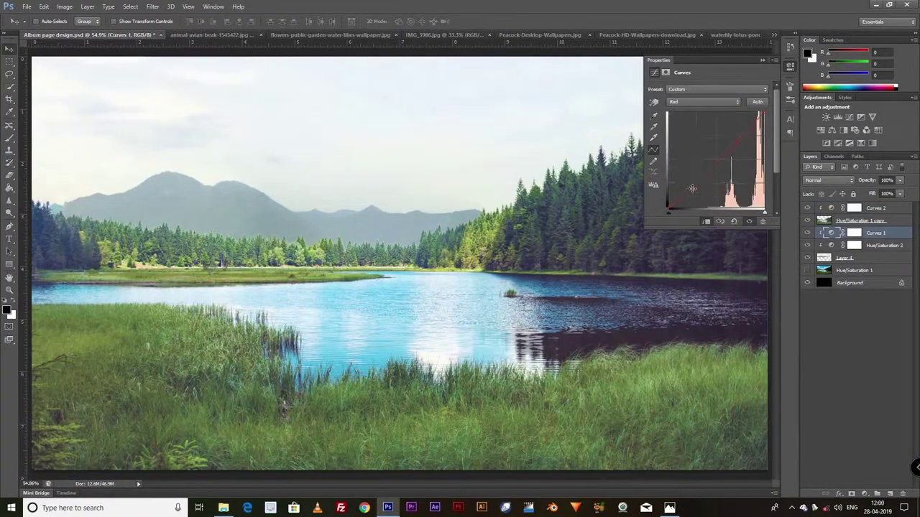
click(832, 129)
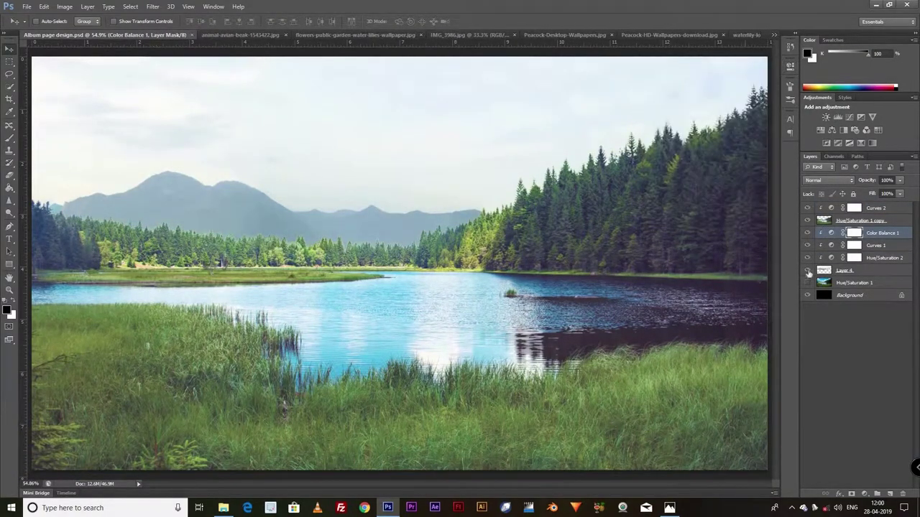
Patch the lower-left ferns with nearby grass and switch to the seagull photo
right_click(10, 126)
click(36, 142)
drag(45, 329, 41, 347)
drag(115, 461, 288, 455)
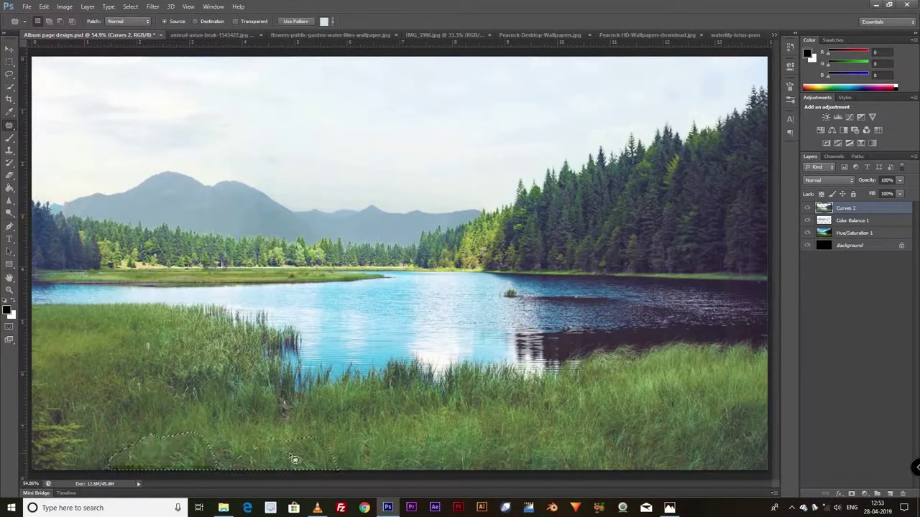
key(s)
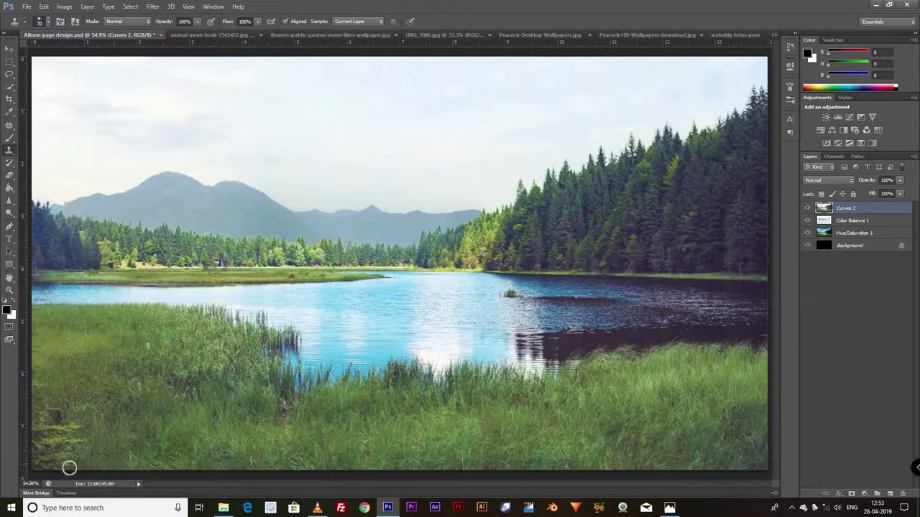
key(ctrl+Tab)
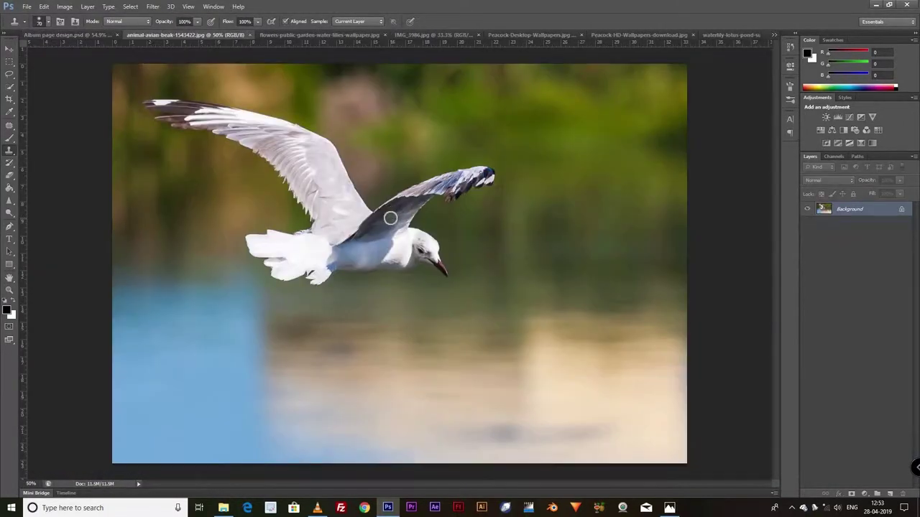
Quick-select the gull including both dark wingtips and output the refined edge as a layer mask
key(w)
drag(480, 176, 453, 192)
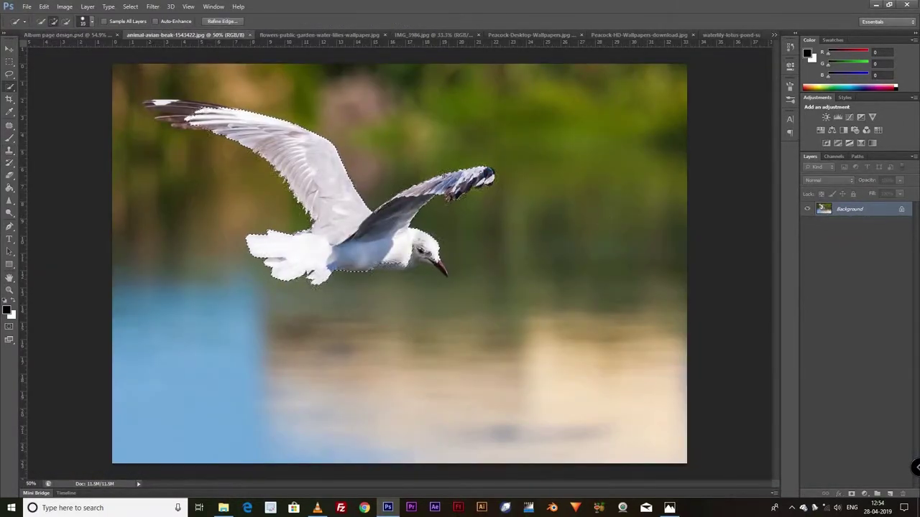
drag(159, 107, 204, 119)
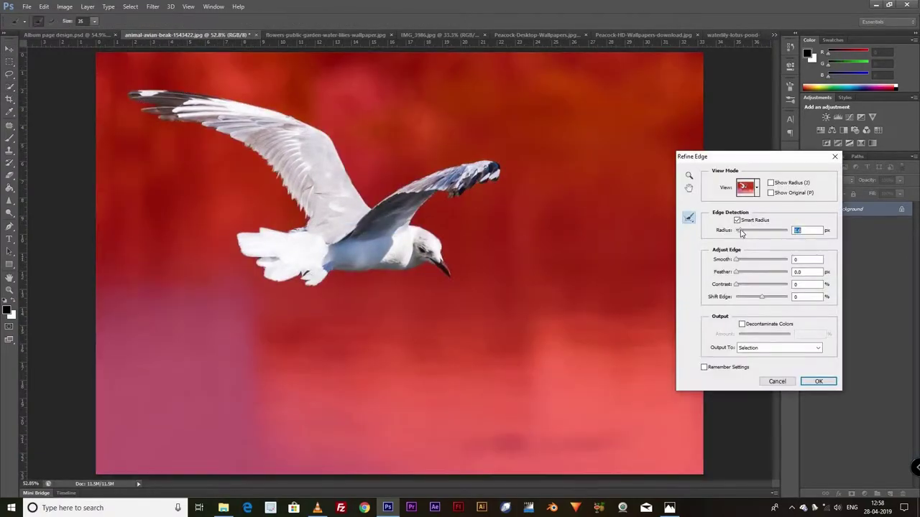
click(747, 188)
click(761, 270)
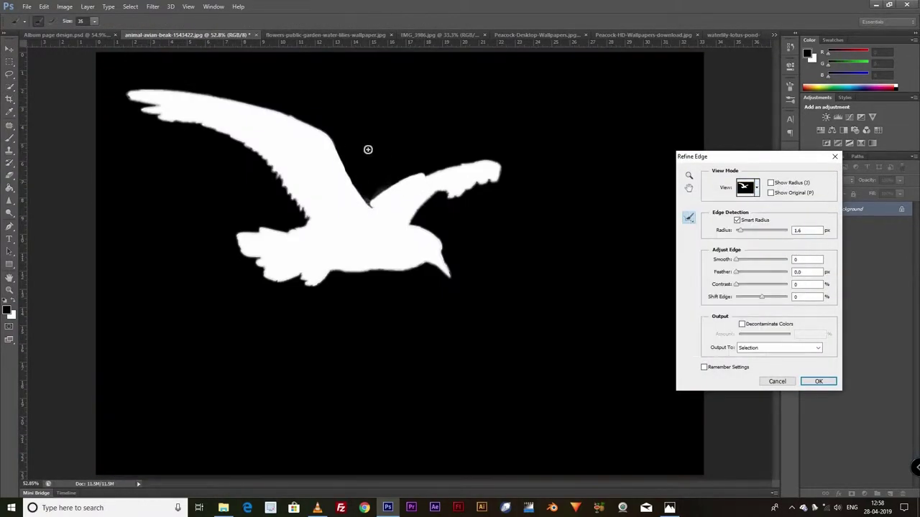
key(Return)
click(807, 223)
click(807, 223)
Refine the gull's mask with Shift Edge -23 to trim fringing
right_click(845, 209)
click(827, 286)
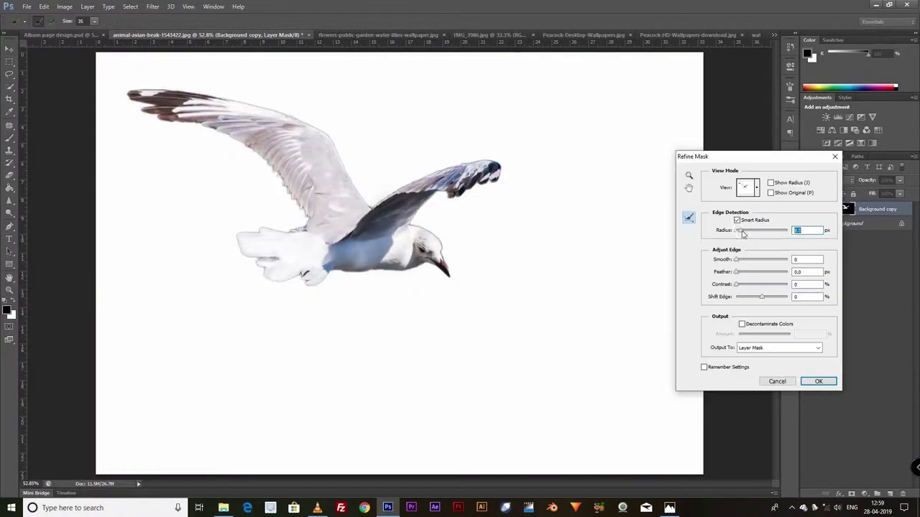
click(753, 298)
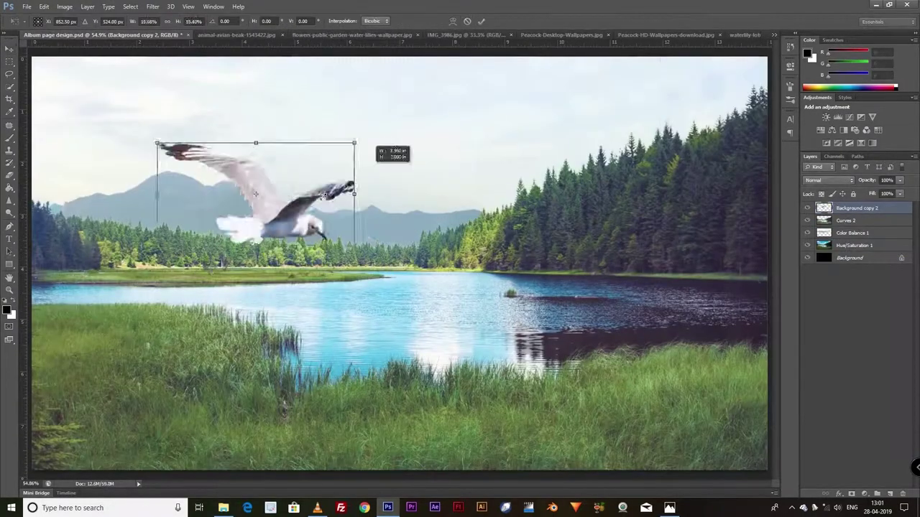
Shrink the gull over the lake horizon and soften it with a 0.8 Gaussian Blur
mouse_move(223, 244)
mouse_down()
mouse_move(402, 260)
mouse_move(608, 230)
mouse_up()
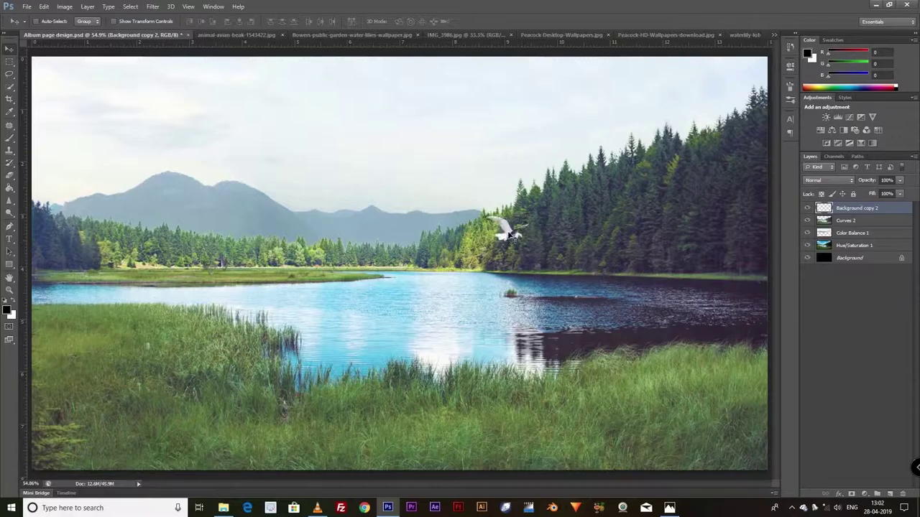
click(152, 6)
click(304, 142)
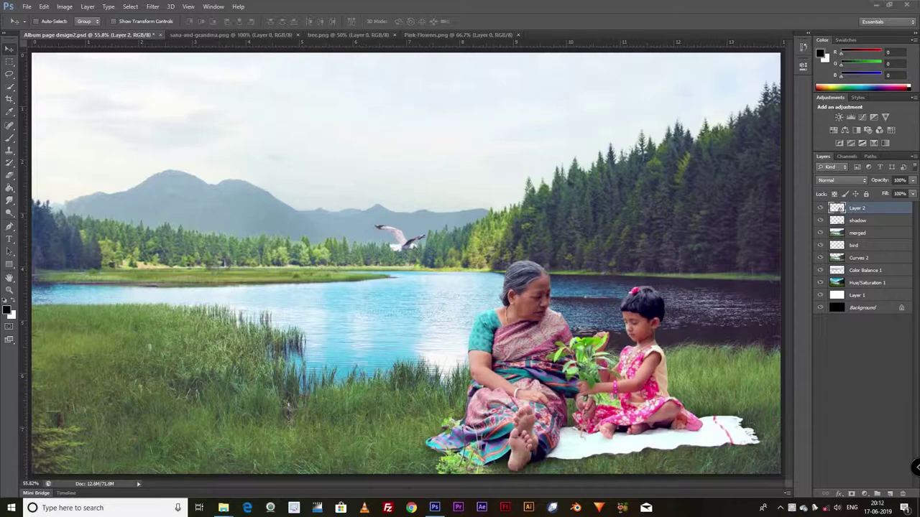
Hide the merged layer, move the gull left over the mountains and shrink it
click(820, 232)
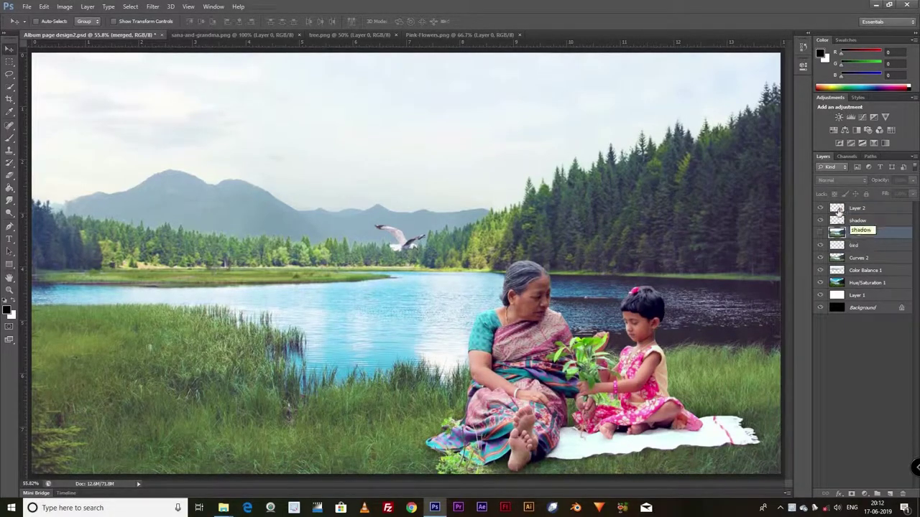
key(Escape)
click(855, 245)
drag(399, 240, 236, 228)
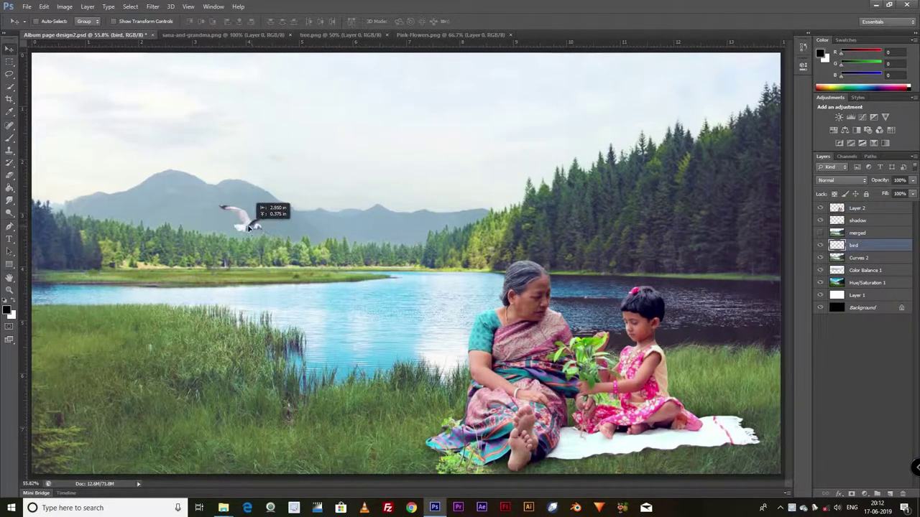
key(ctrl+t)
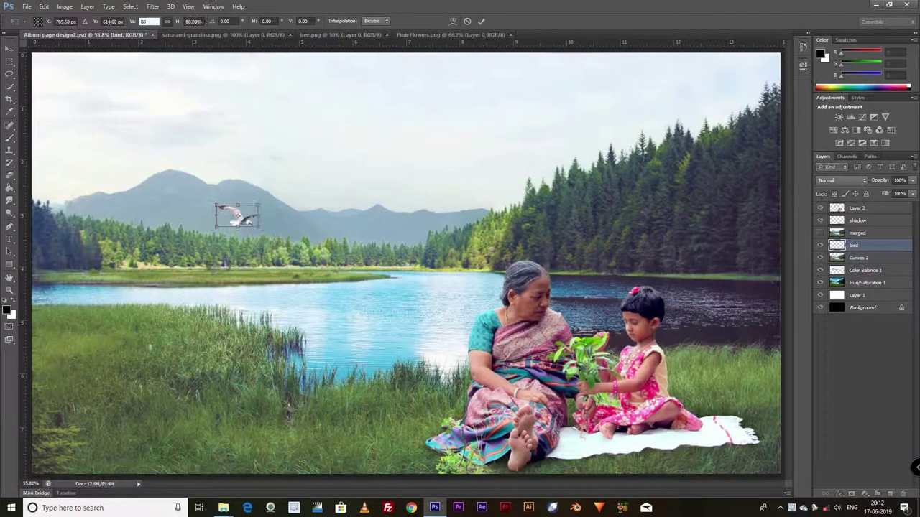
key(Return)
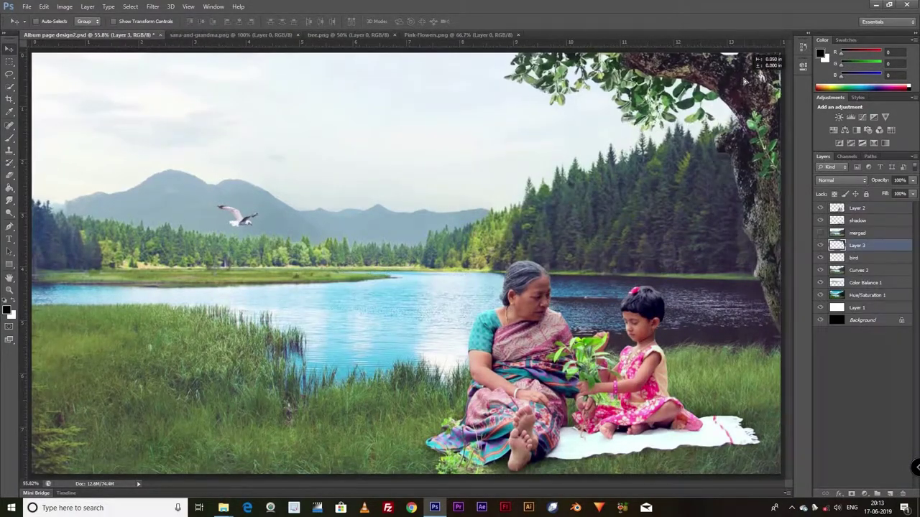
Bring the pink flower bush to the top and tilt it into place at the right edge
key(ctrl+shift+bracketright)
key(ctrl+t)
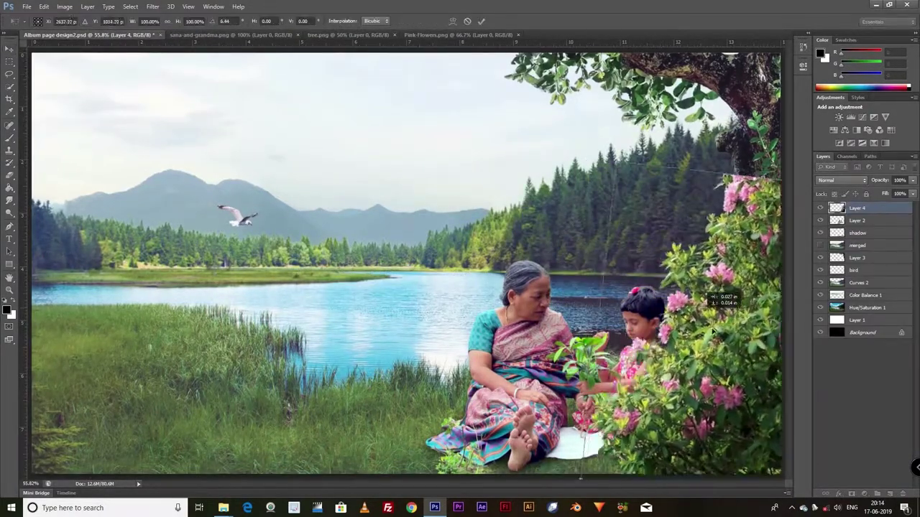
drag(720, 309, 730, 236)
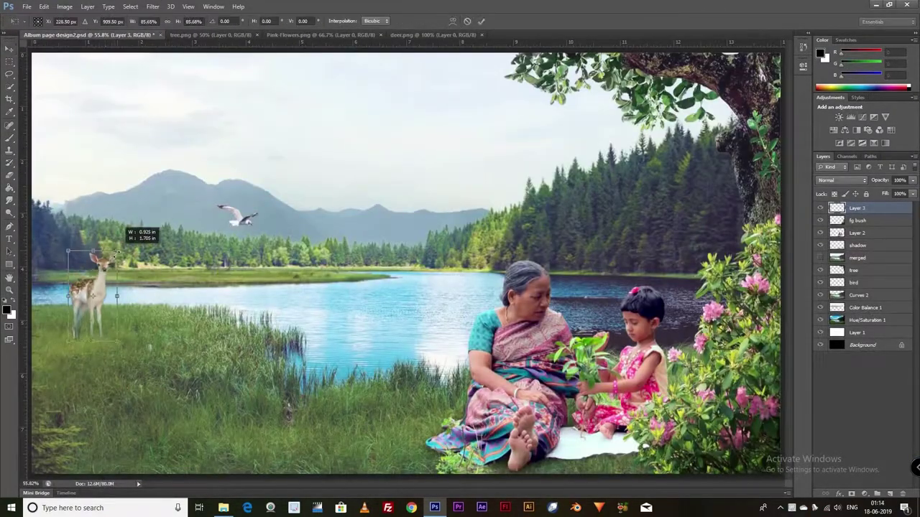
Place the deer on the left grass and tint it with foliage green on a Pin Light layer at low opacity
drag(105, 282, 101, 272)
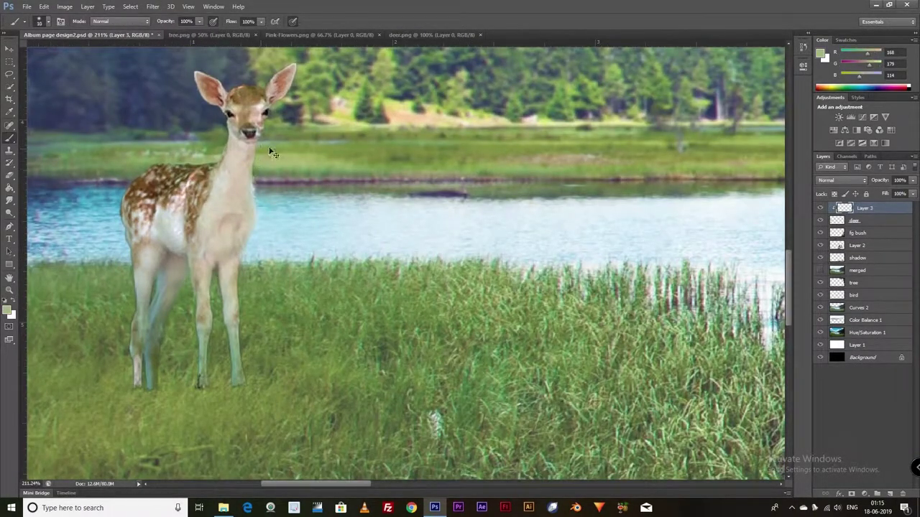
alt+click(300, 69)
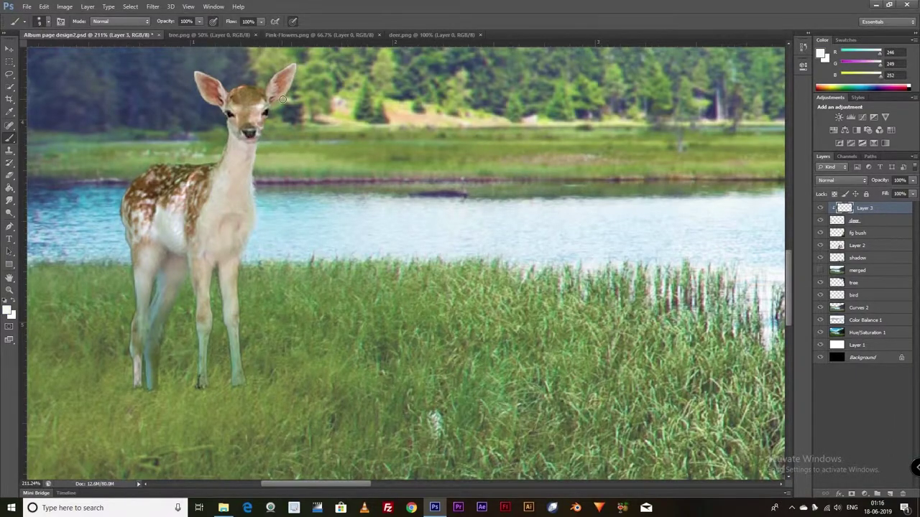
click(841, 180)
click(841, 301)
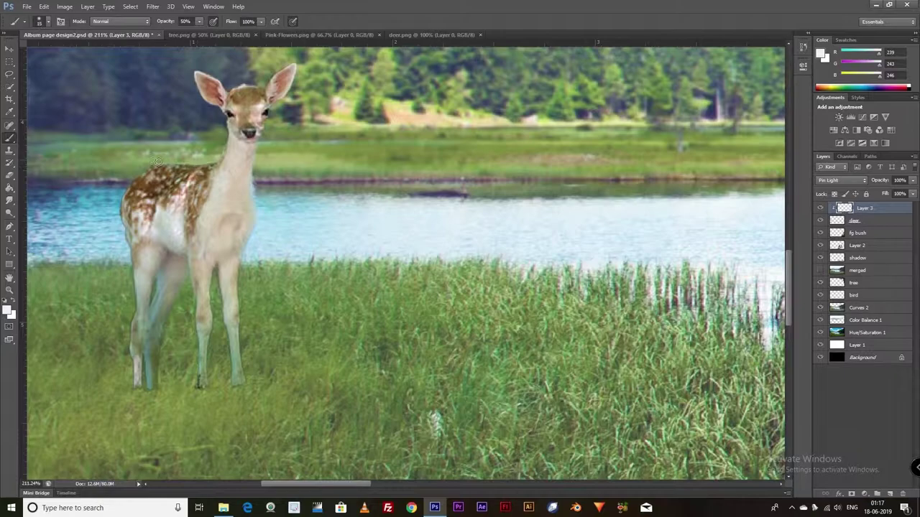
scroll(263, 216, up, 2)
key(0)
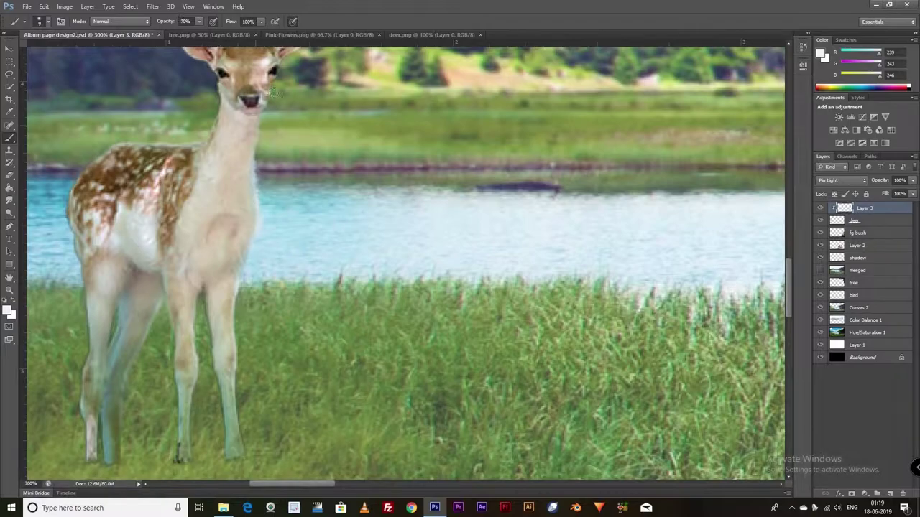
scroll(288, 115, up, 2)
key(2)
scroll(174, 91, down, 3)
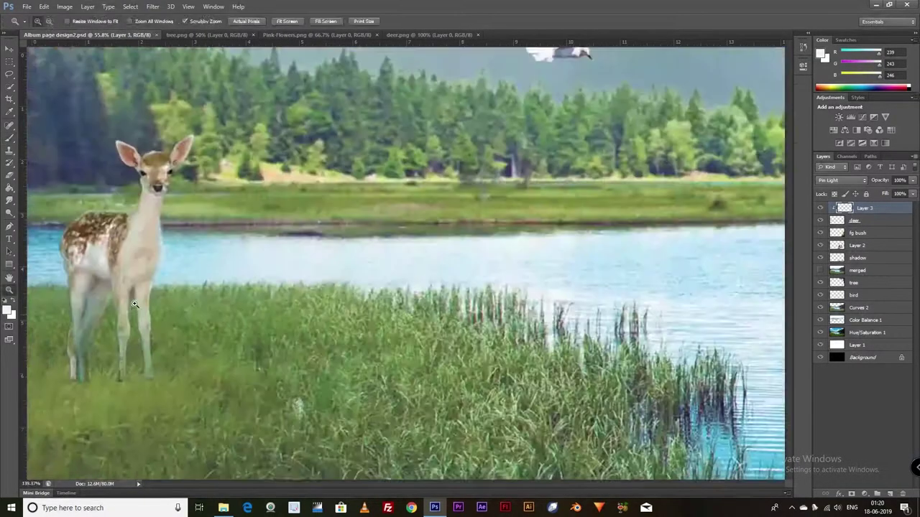
scroll(107, 307, up, 4)
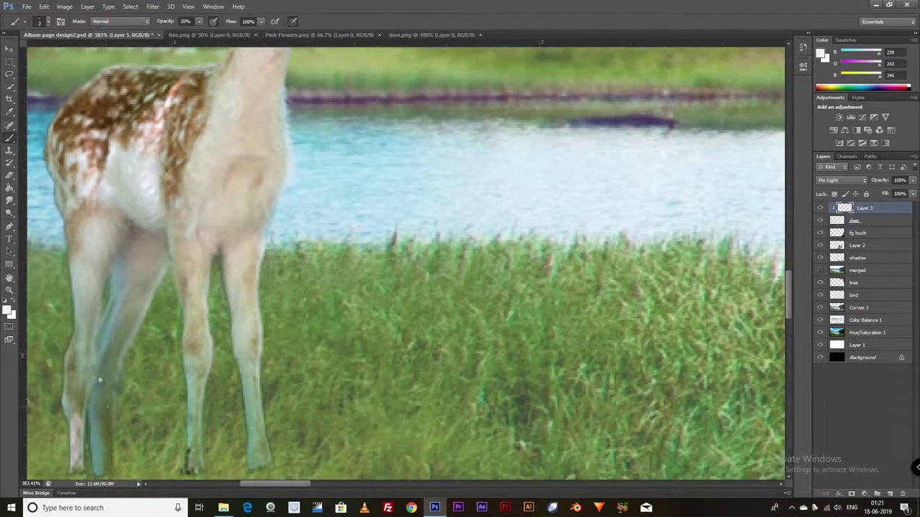
Add a second clipped paint layer over the deer using a light cyan from the water
key(ctrl+shift+alt+n)
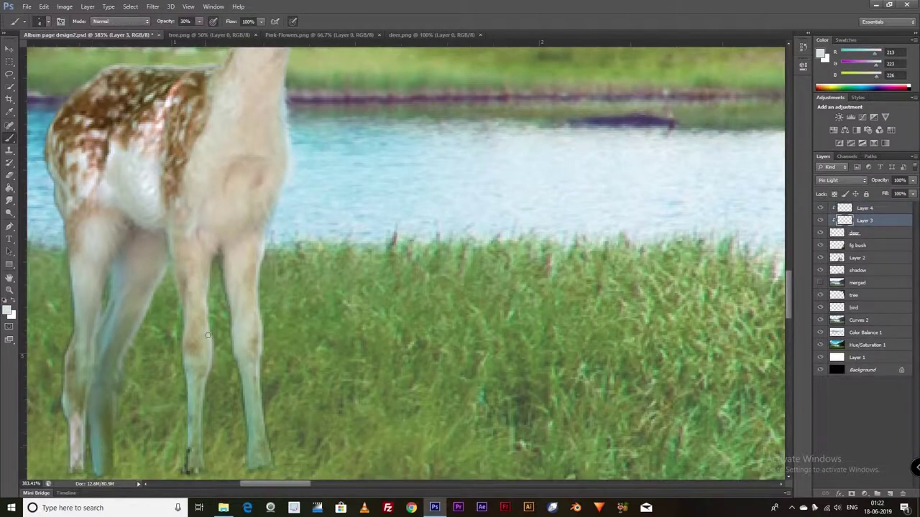
alt+click(213, 273)
scroll(237, 259, up, 3)
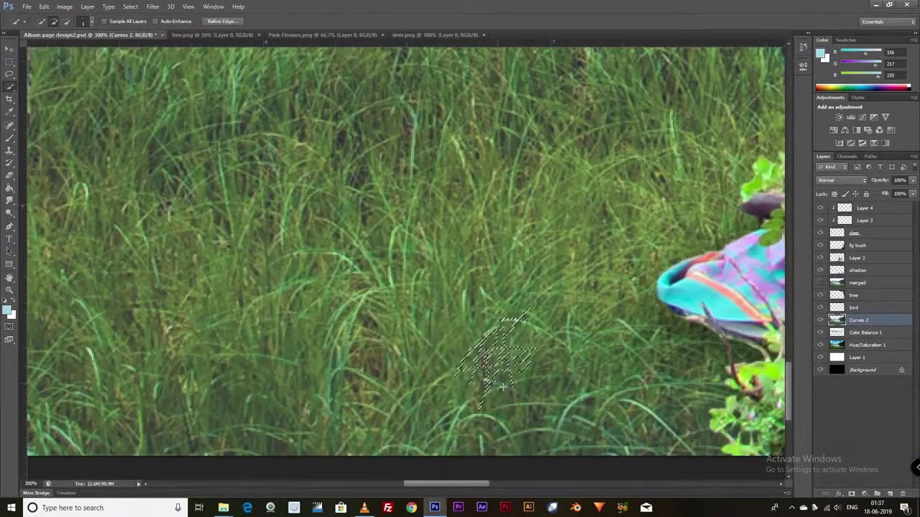
scroll(503, 386, up, 2)
Quick-select the tall grass blades, extending the selection both right and left across the meadow
drag(500, 303, 601, 383)
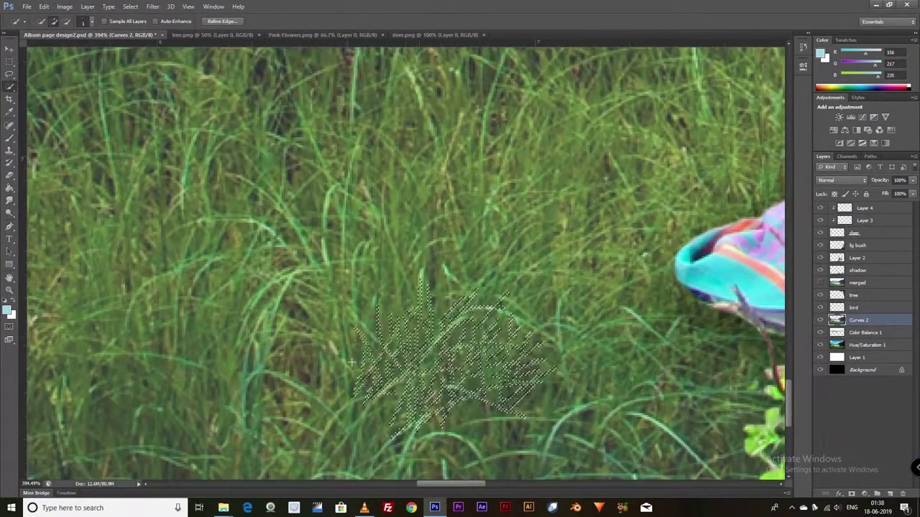
drag(601, 383, 679, 385)
drag(501, 304, 615, 434)
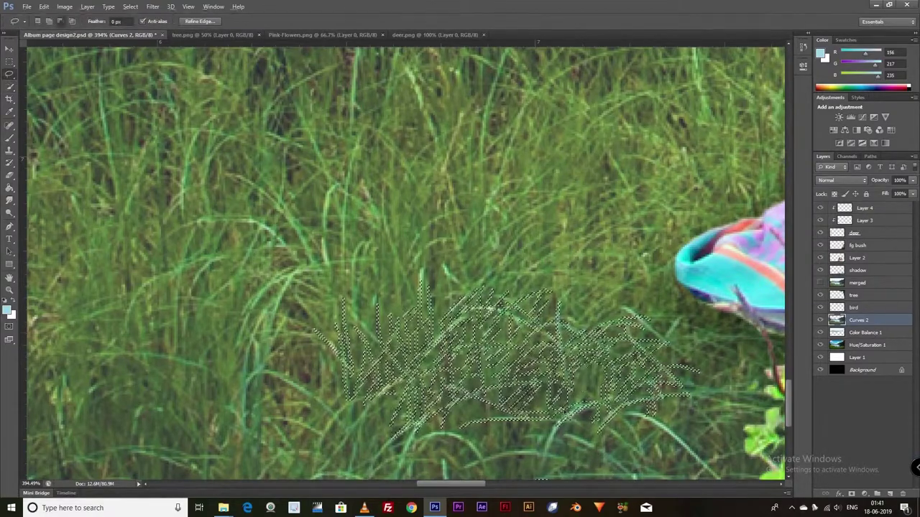
drag(266, 287, 309, 359)
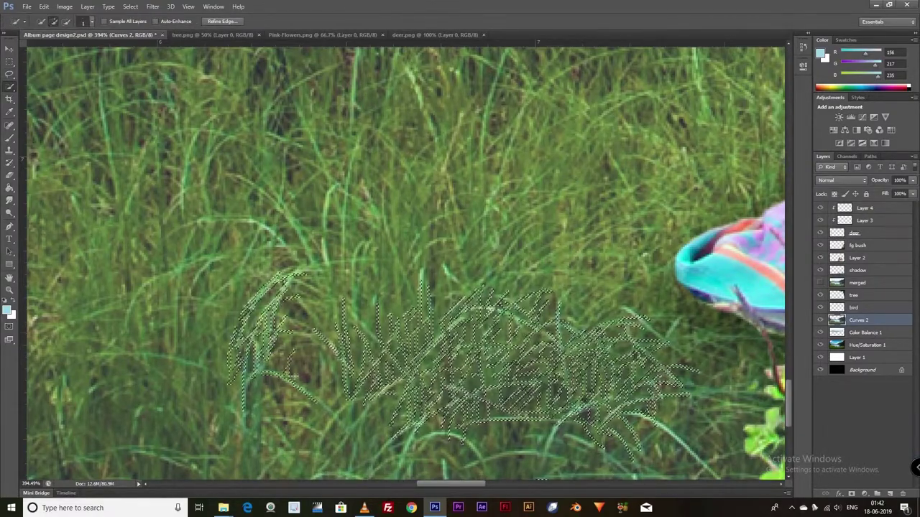
drag(244, 309, 179, 345)
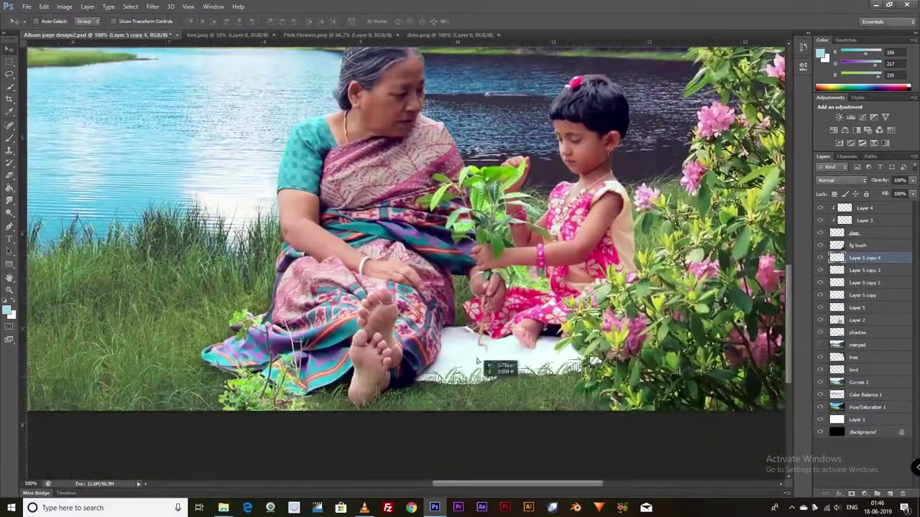
Place grass clump copies along the mat and add masks to them
drag(476, 362, 223, 352)
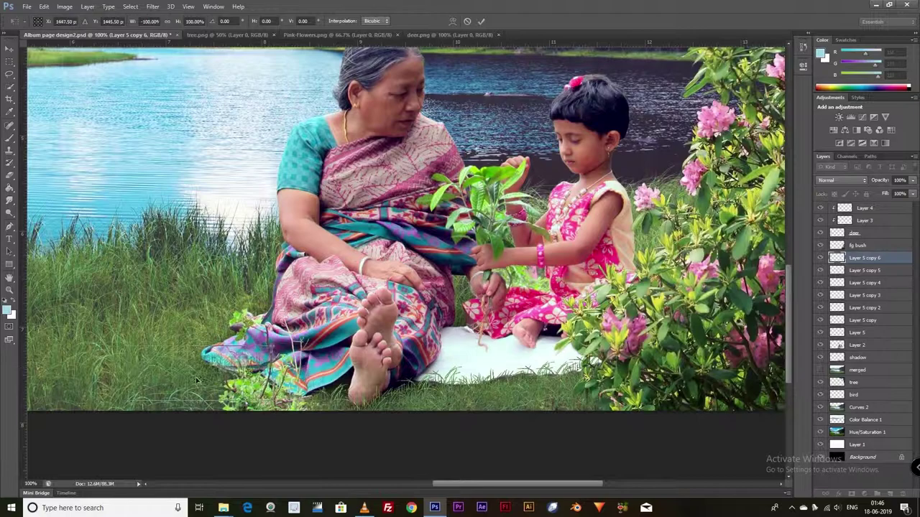
key(ctrl+t)
key(Return)
drag(508, 348, 410, 375)
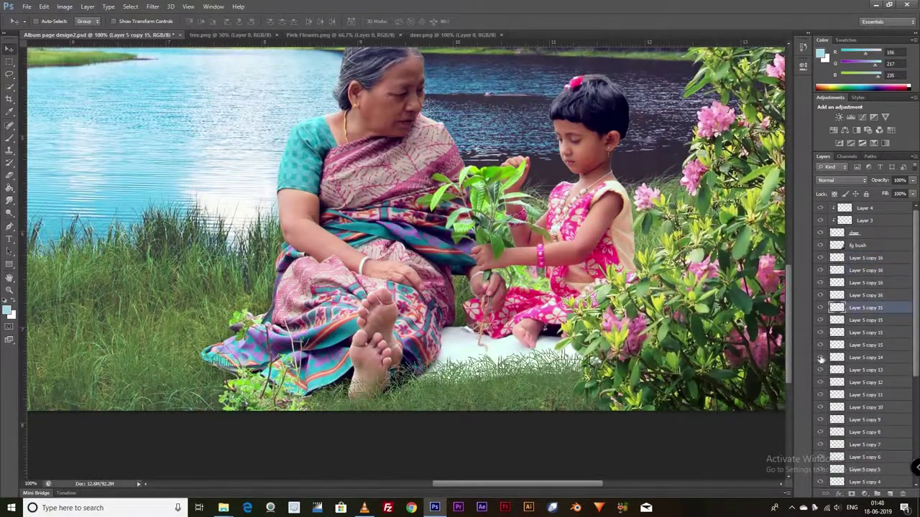
click(861, 494)
key(b)
key(d)
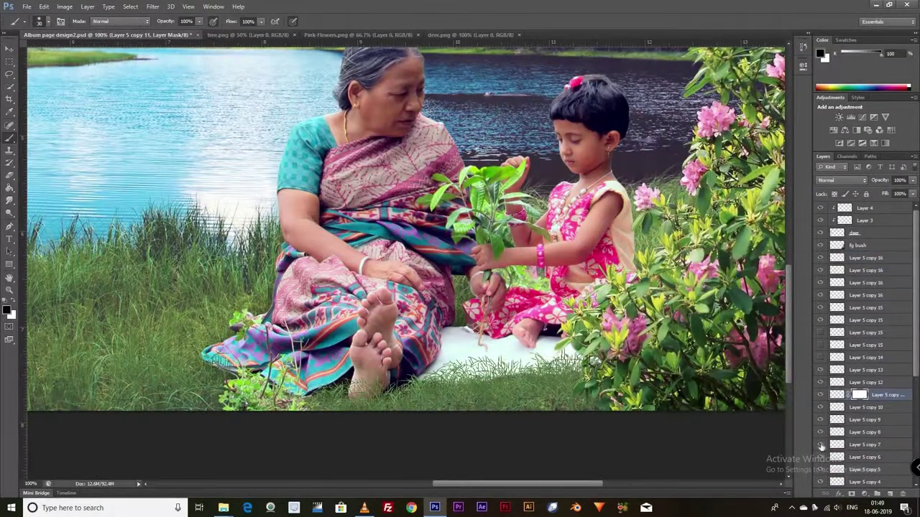
click(856, 444)
Paint around the feet with sampled grass greens and a near-black shadow at full strength
scroll(402, 287, up, 3)
alt+click(245, 394)
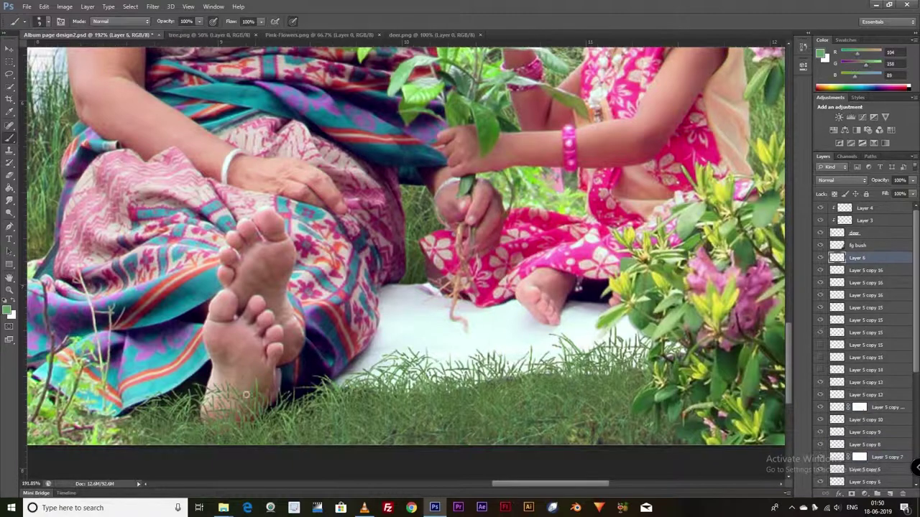
alt+click(290, 434)
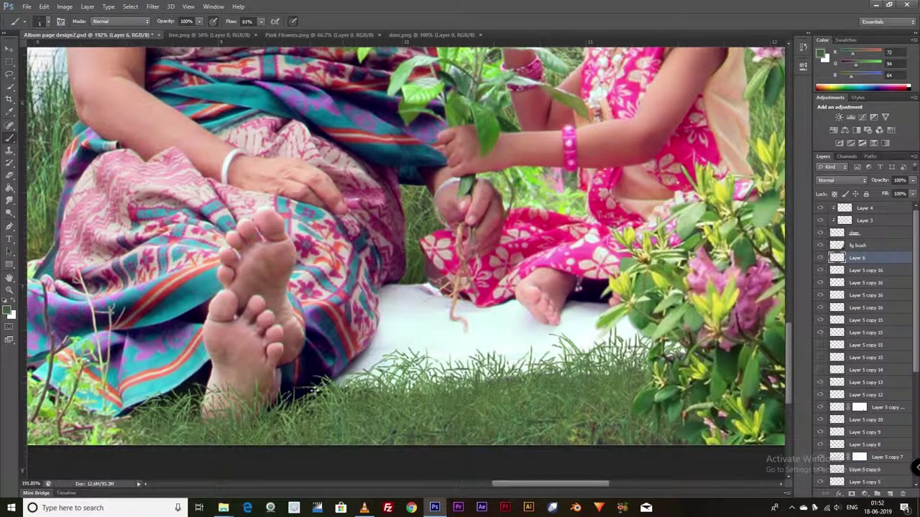
scroll(248, 348, left, 5)
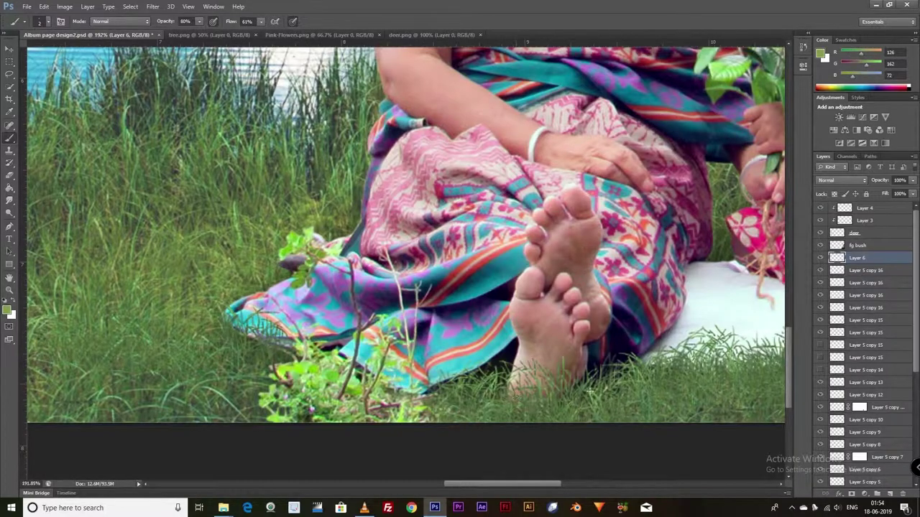
scroll(515, 395, right, 5)
key(0)
alt+click(205, 333)
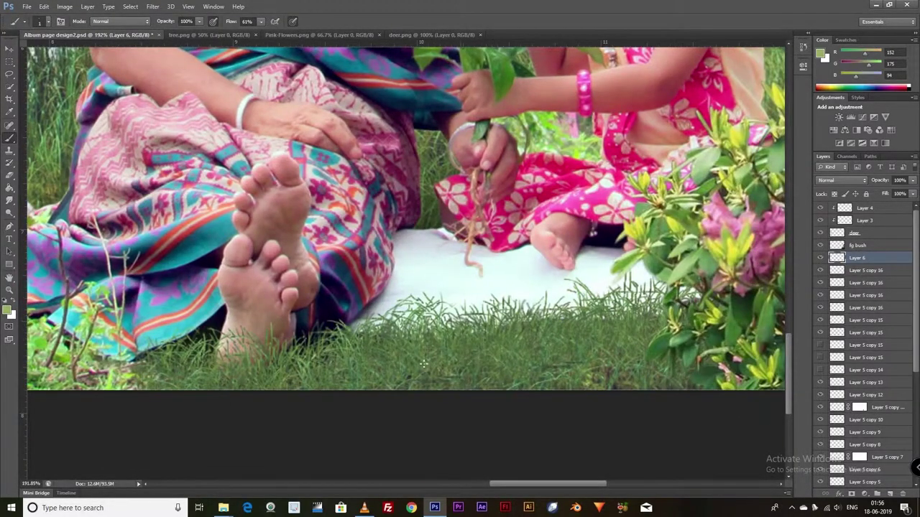
scroll(270, 370, down, 3)
scroll(431, 391, left, 3)
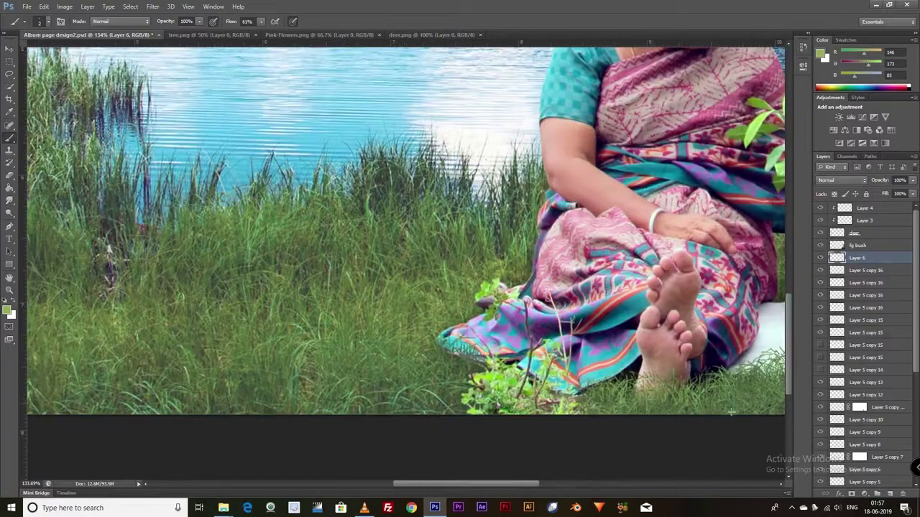
drag(627, 405, 274, 361)
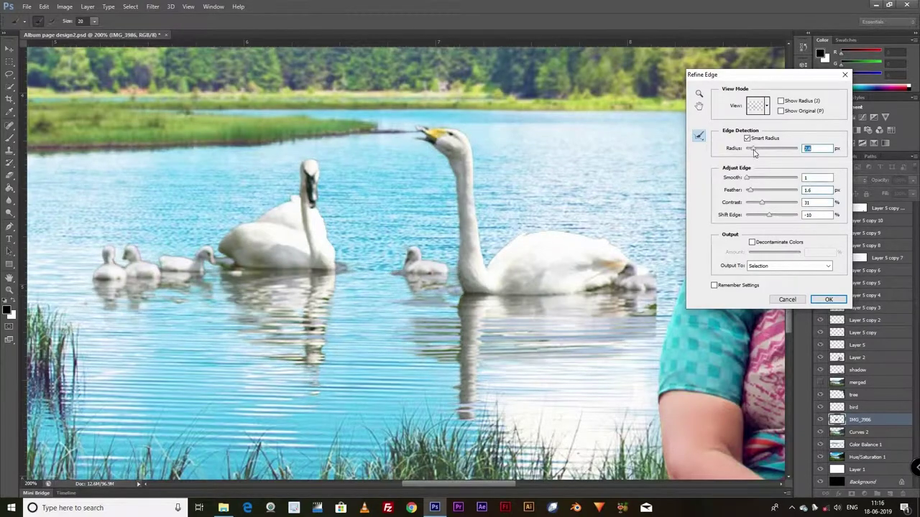
Output the refined swan selection as a new layer with a layer mask
click(818, 301)
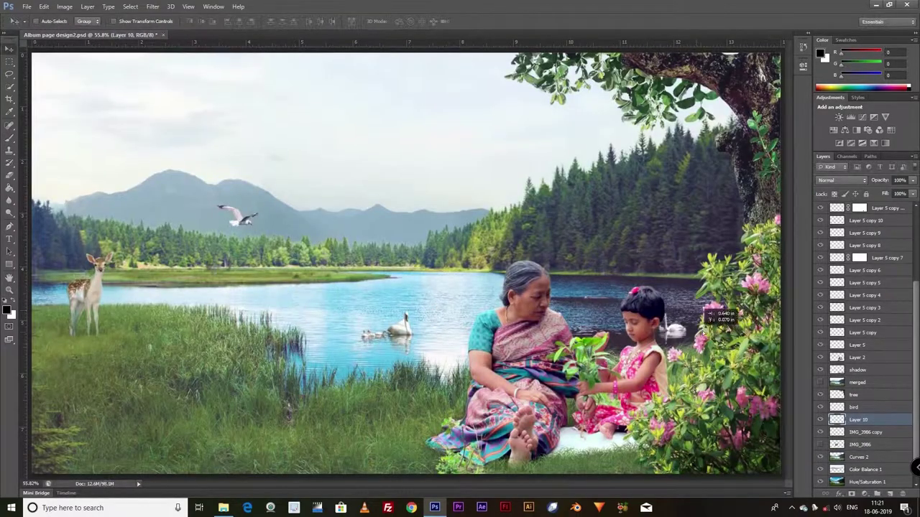
Nudge the swans slightly left and down on the lake
drag(395, 325, 374, 332)
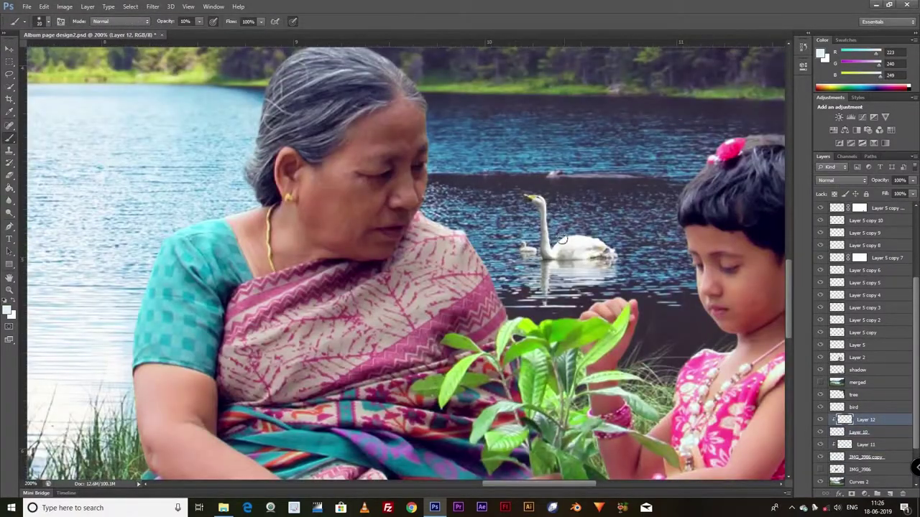
scroll(562, 240, up, 2)
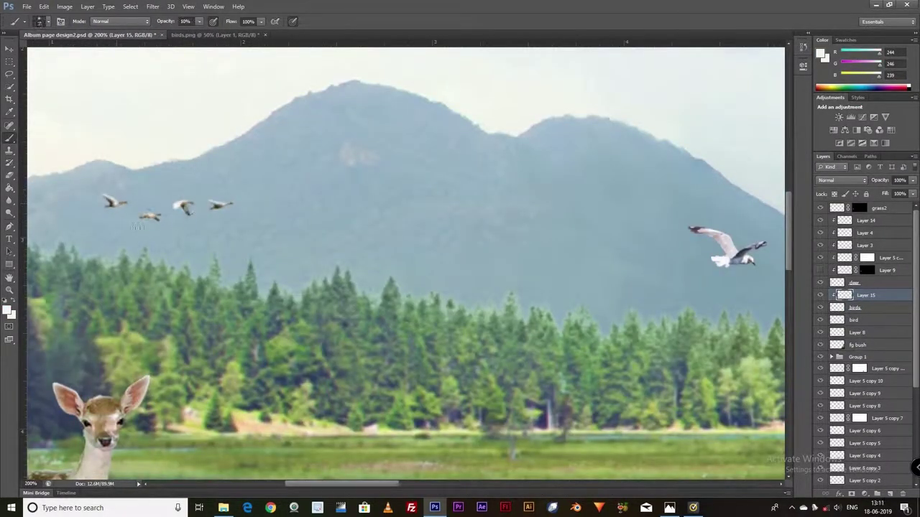
Set the bird flock layer's opacity to 65%
drag(912, 181, 896, 197)
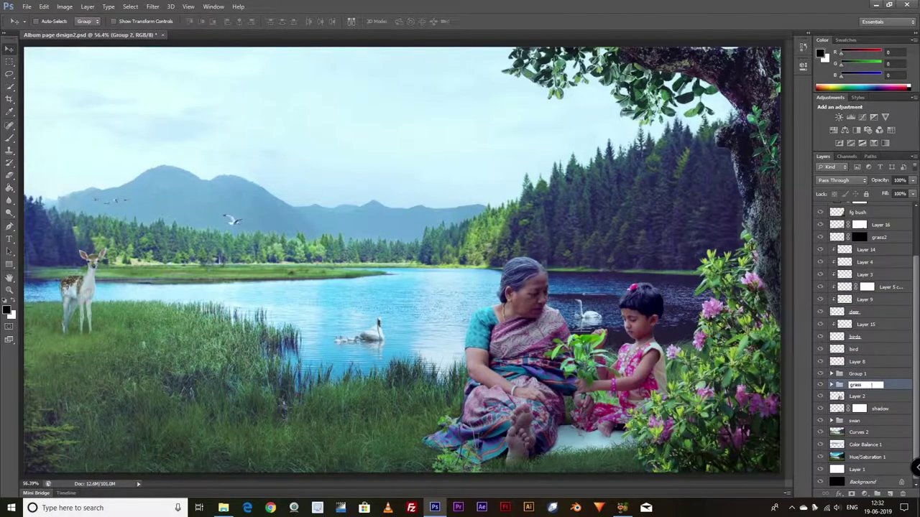
Confirm the grass group name 'main grass', collapse it and select Group 2
click(820, 385)
click(832, 385)
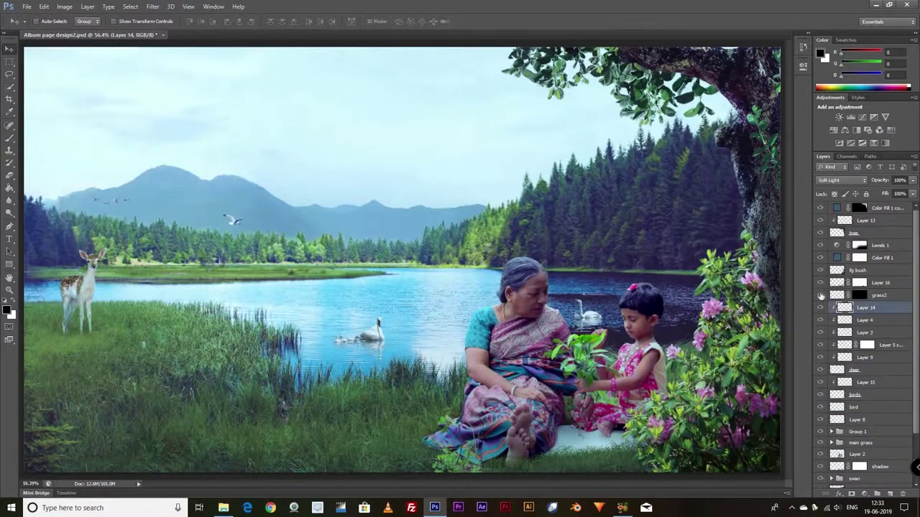
click(830, 296)
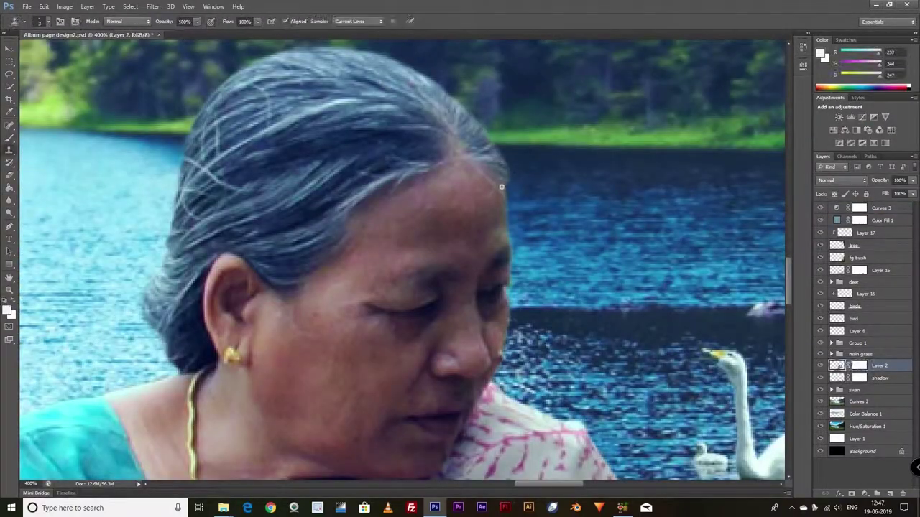
Paint a lake-sampled blue on a new Layer 18 clipped to the grandmother and child
key(b)
alt+click(510, 183)
key(ctrl+shift+alt+n)
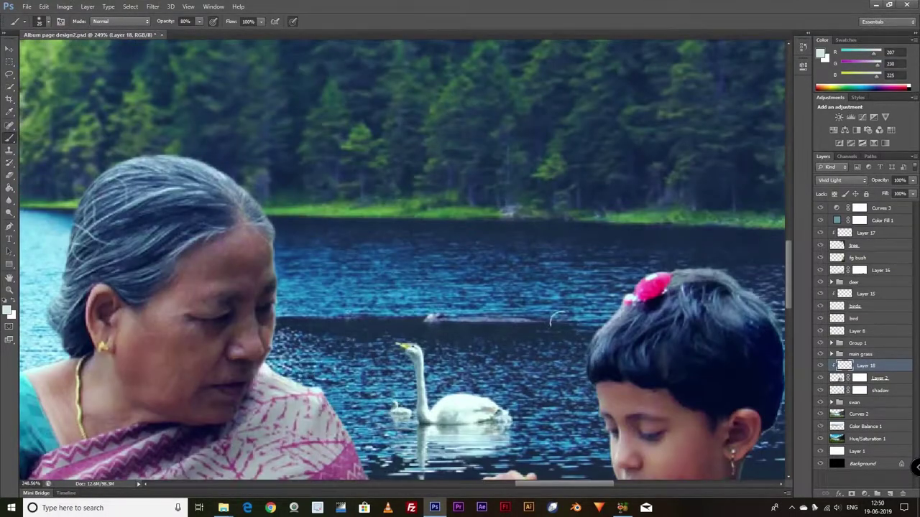
scroll(440, 263, right, 5)
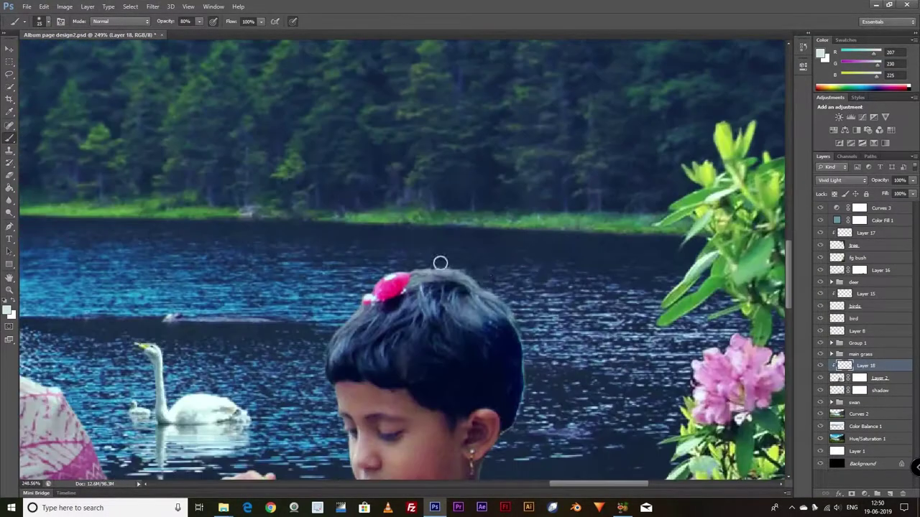
key(ctrl+0)
key(1)
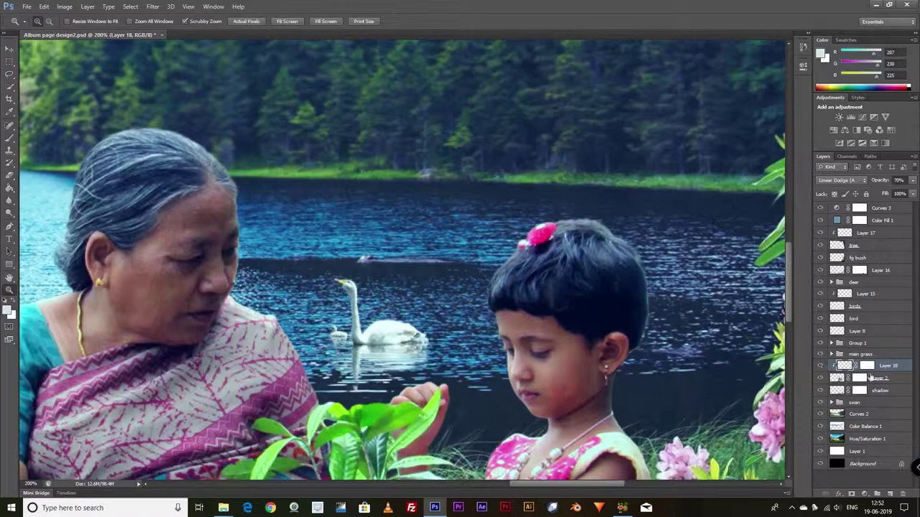
Paint Layer 18's mask to soften the glow, then add a Levels adjustment on top
click(867, 365)
key(b)
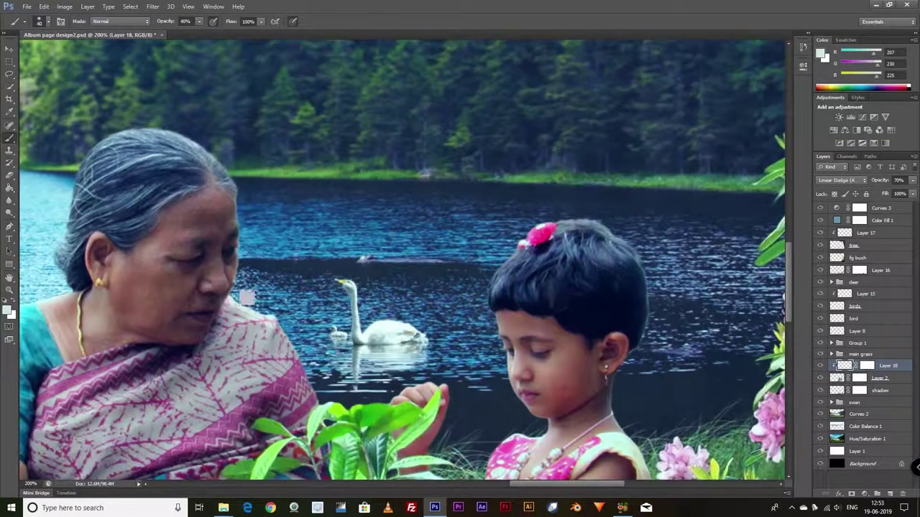
scroll(631, 212, down, 3)
scroll(668, 114, up, 3)
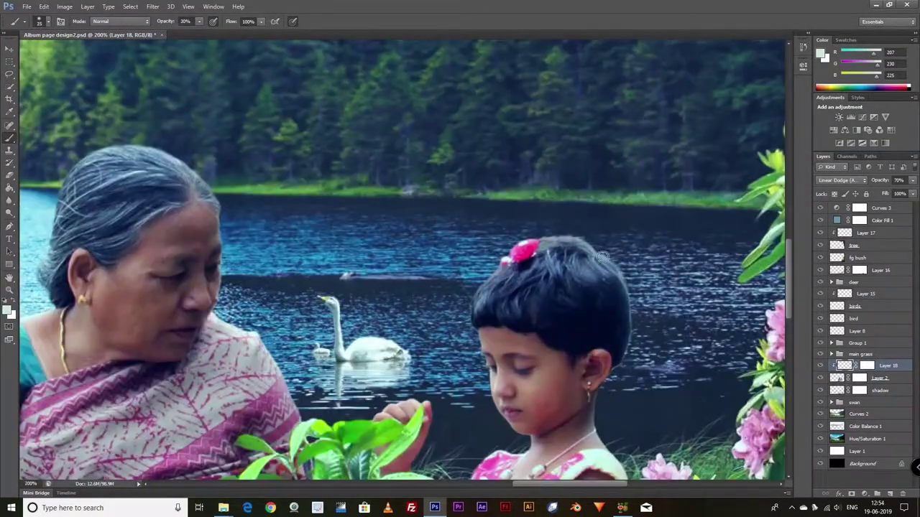
key(v)
key(ctrl+0)
click(850, 116)
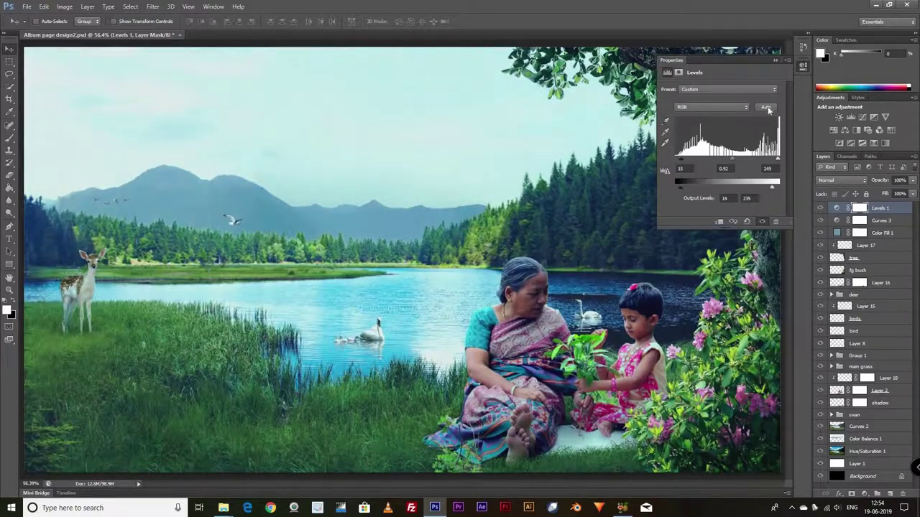
Adjust Levels, then paint black on the Curves 3 mask over the lake and trees
click(826, 208)
click(859, 219)
key(b)
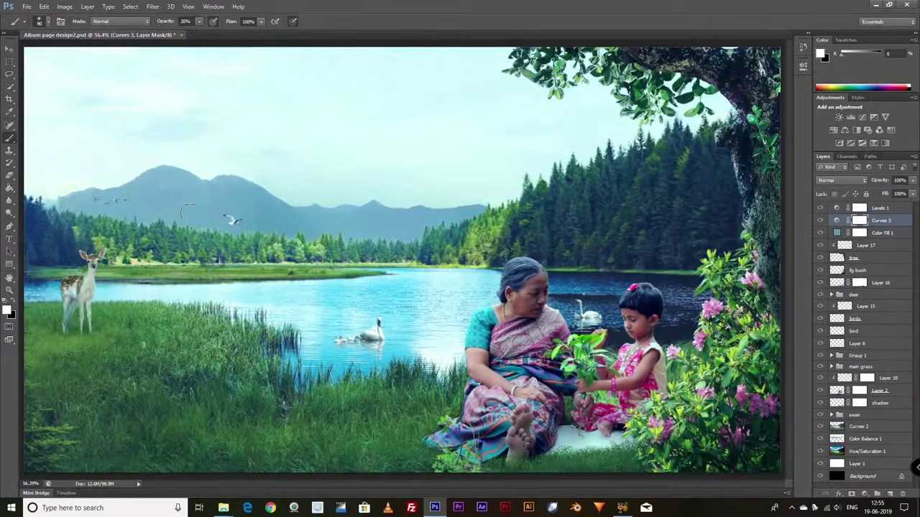
drag(457, 264, 646, 244)
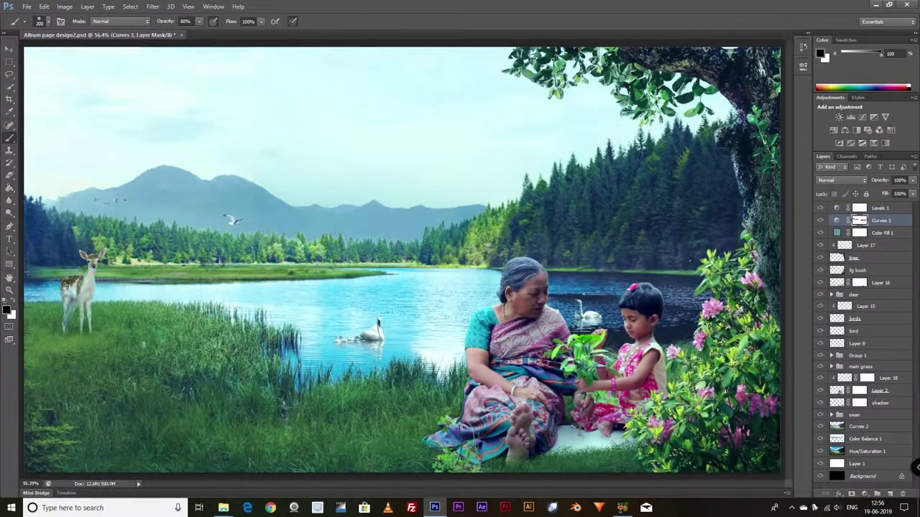
drag(345, 251, 107, 244)
click(827, 224)
click(828, 224)
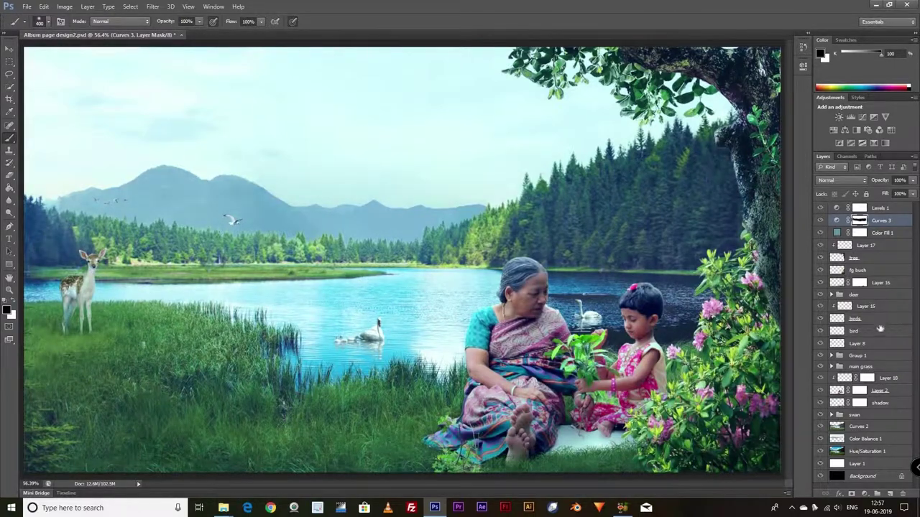
key(bracketleft)
key(bracketleft)
key(bracketleft)
key(5)
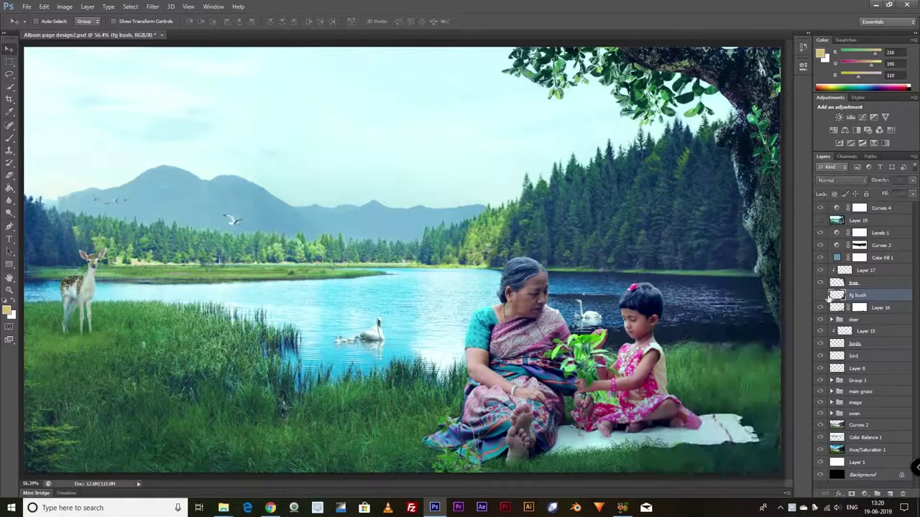
Show fg bush and set its clipped Layer 21 to Multiply at 26% opacity
click(820, 294)
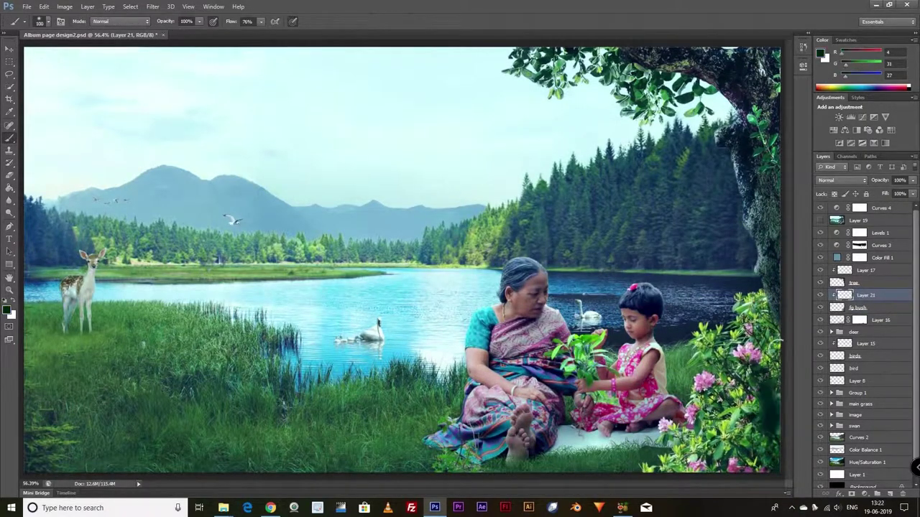
click(841, 180)
click(837, 215)
drag(912, 180, 874, 195)
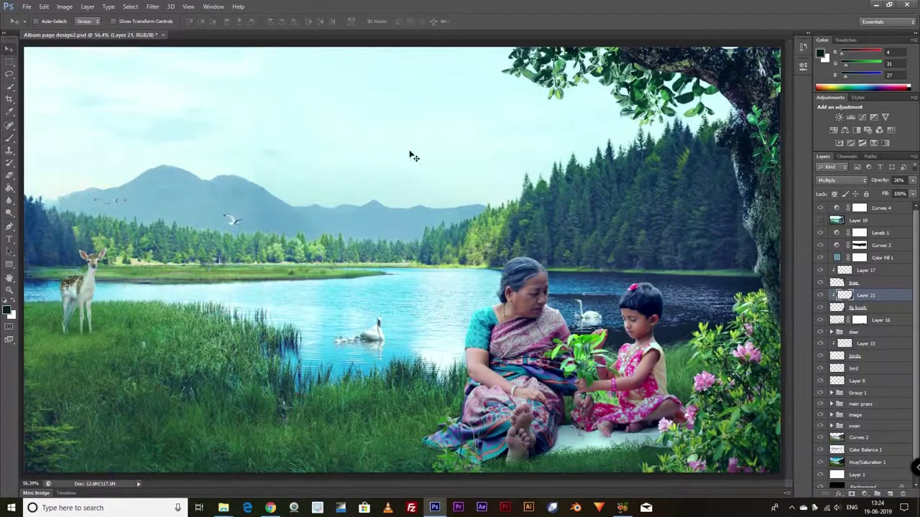